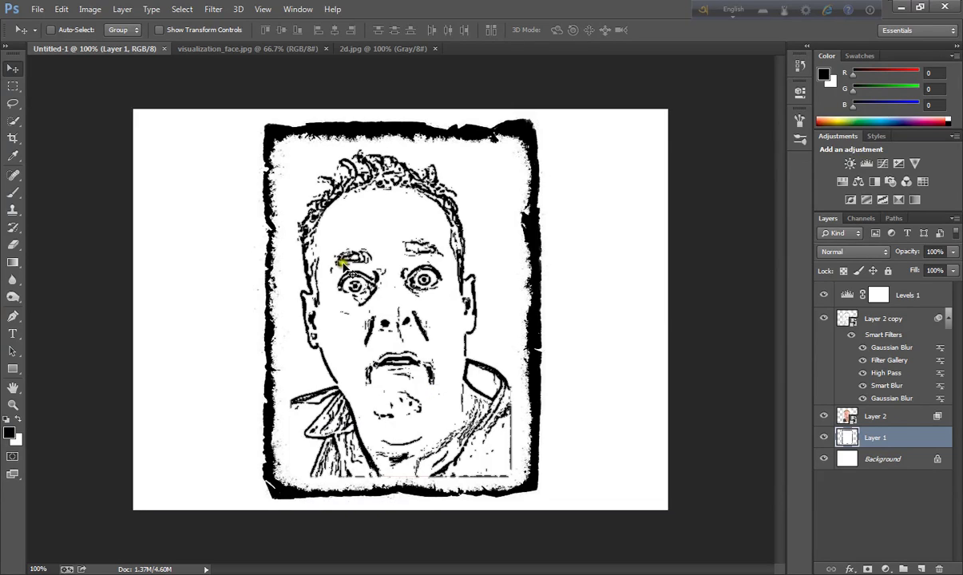
# Step: Glance at the 2d.jpg frame image, then bring visualization_face.jpg back to the front
pyautogui.click(250, 52)
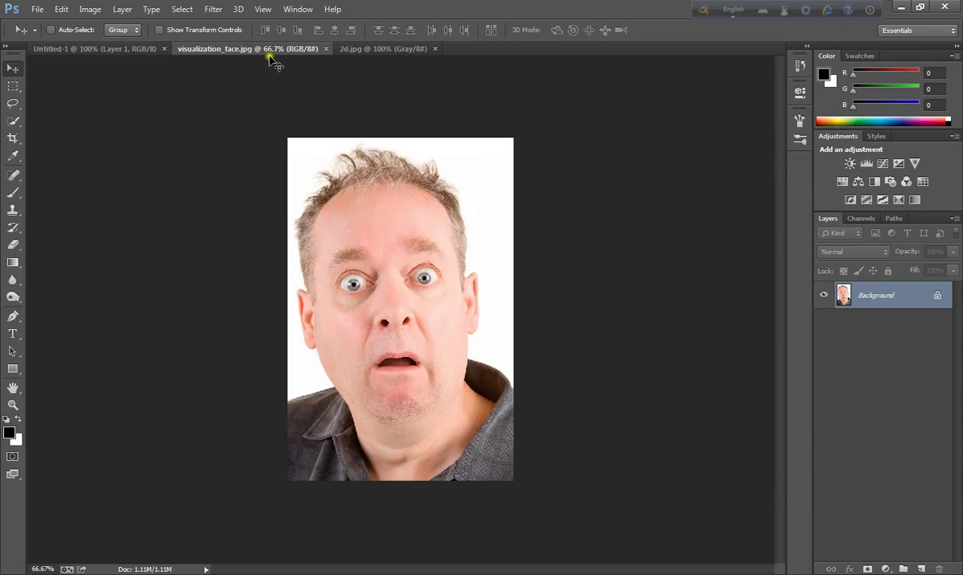
pyautogui.click(382, 48)
pyautogui.click(258, 51)
# Step: Create a new blank white document, Untitled-2, 800 × 600 pixels
pyautogui.click(36, 10)
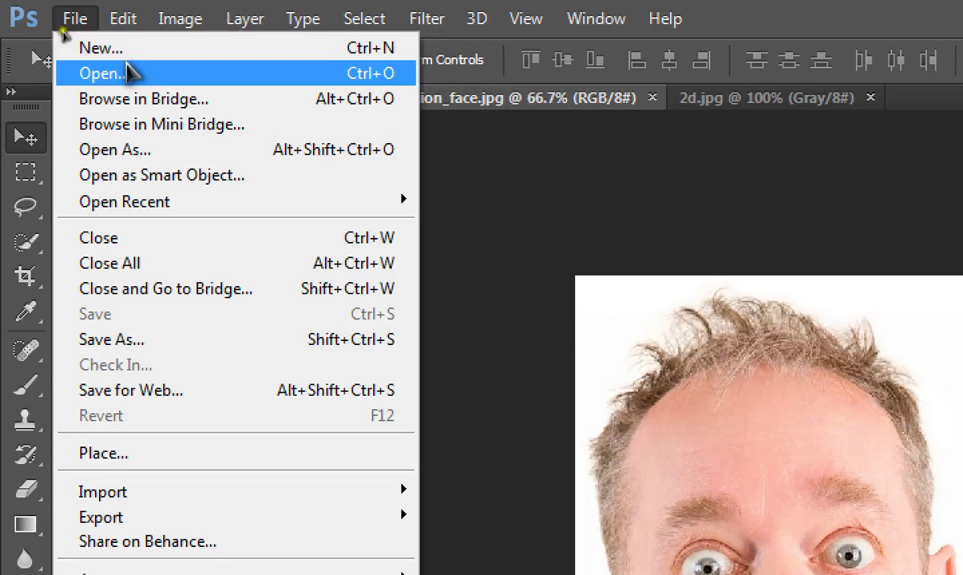
pyautogui.click(134, 45)
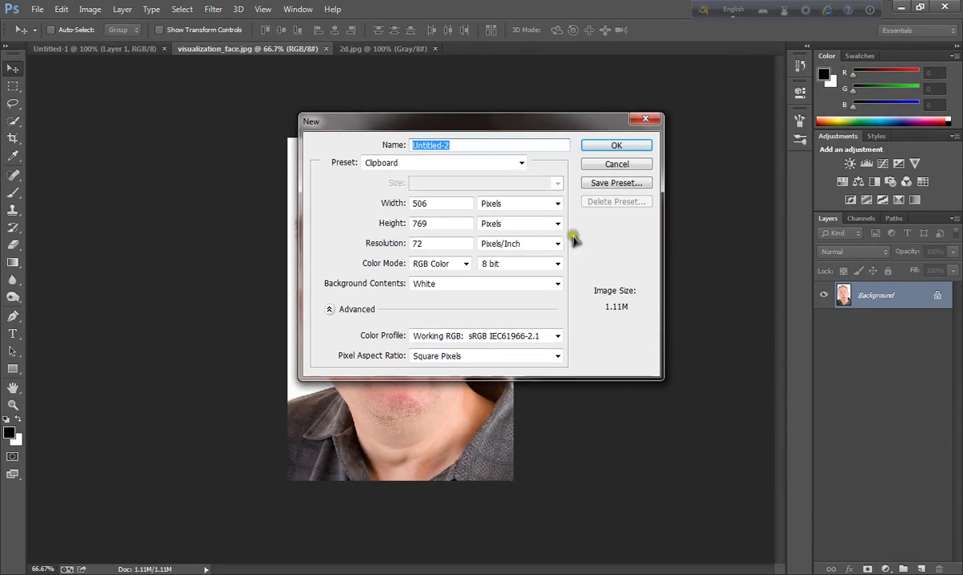
pyautogui.doubleClick(447, 203)
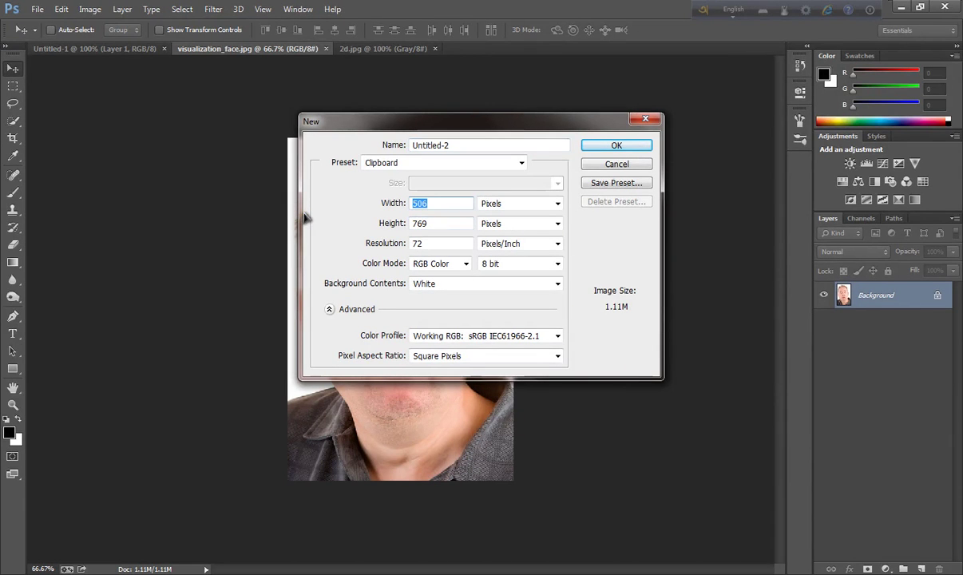
pyautogui.write('800')
pyautogui.click(360, 227)
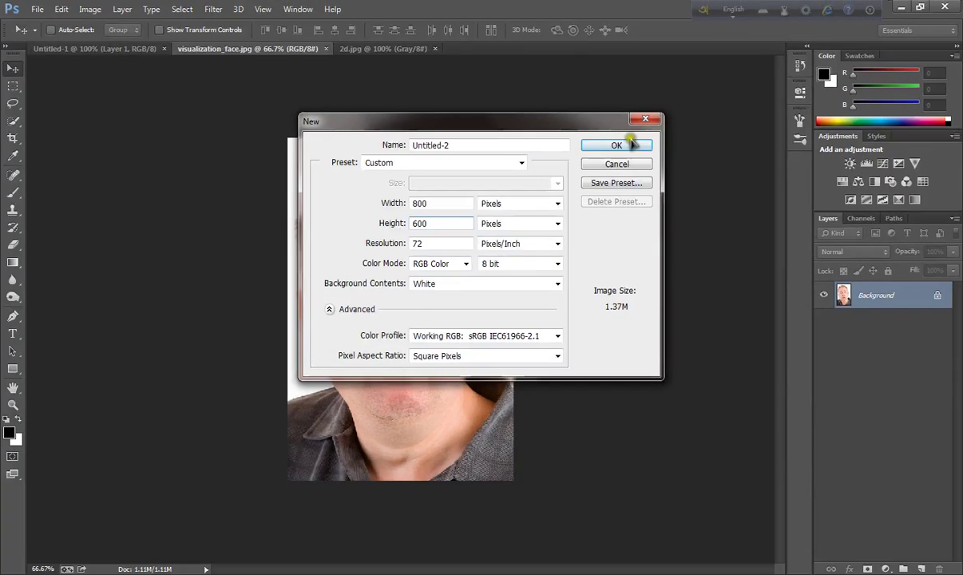
pyautogui.click(707, 53)
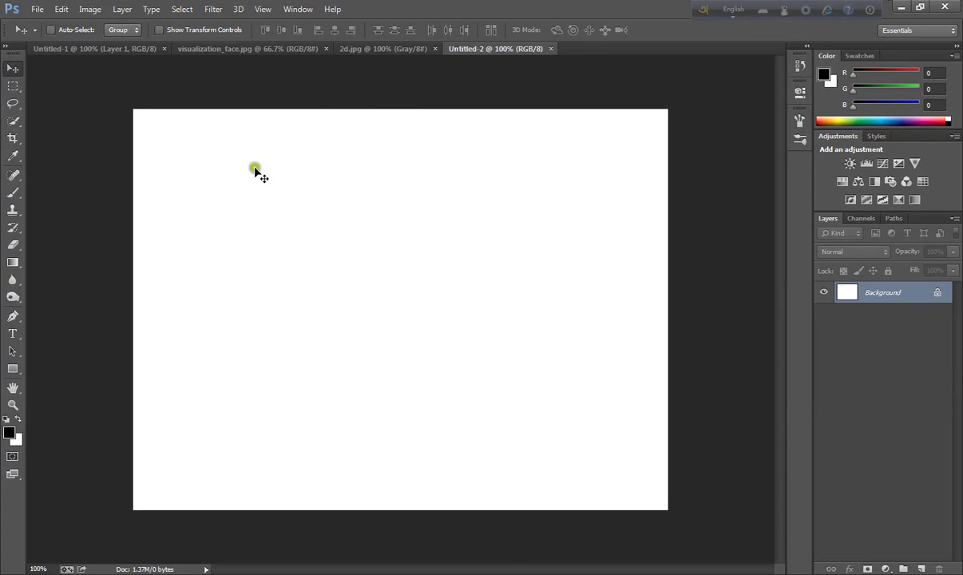
# Step: Drag the 2d.jpg grunge frame into Untitled-2 with the Move tool
pyautogui.click(374, 49)
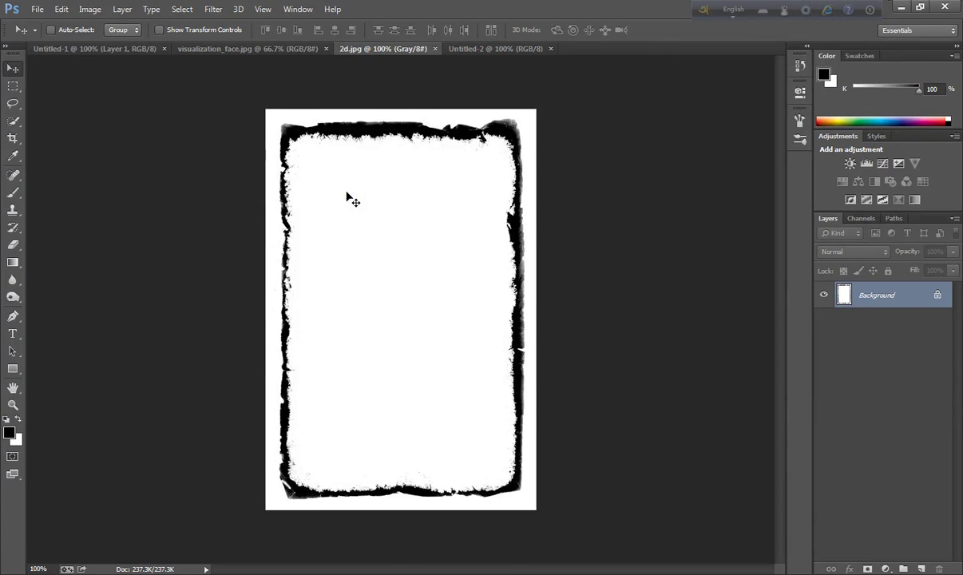
pyautogui.moveTo(348, 198); pyautogui.dragTo(440, 253)
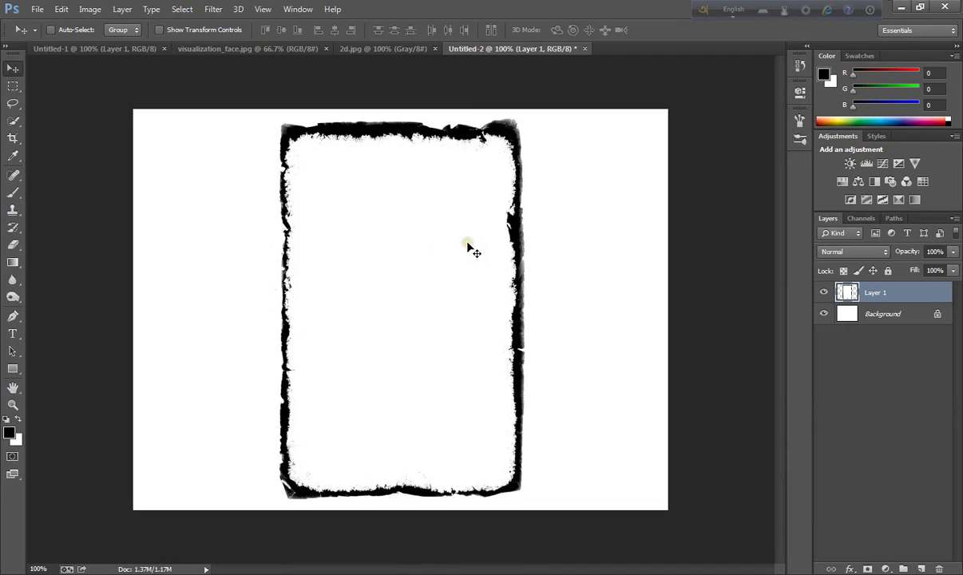
pyautogui.click(372, 78)
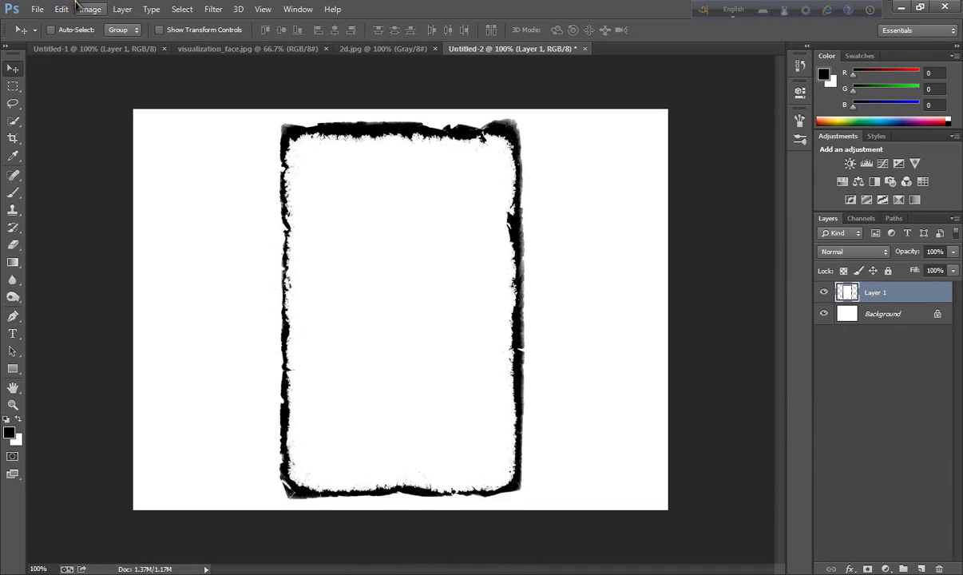
# Step: Free Transform the frame layer, stretching it to about 115% width
pyautogui.click(61, 9)
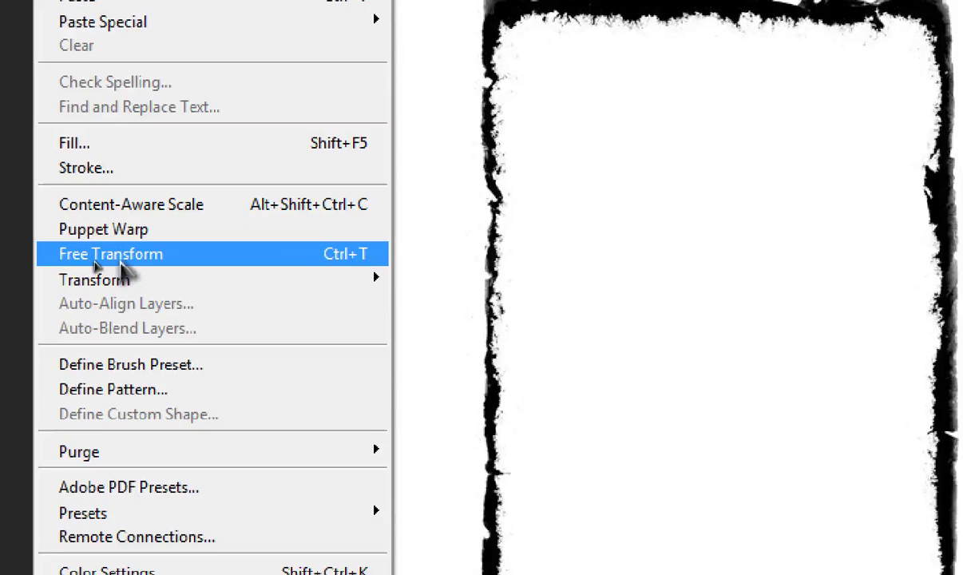
pyautogui.click(93, 260)
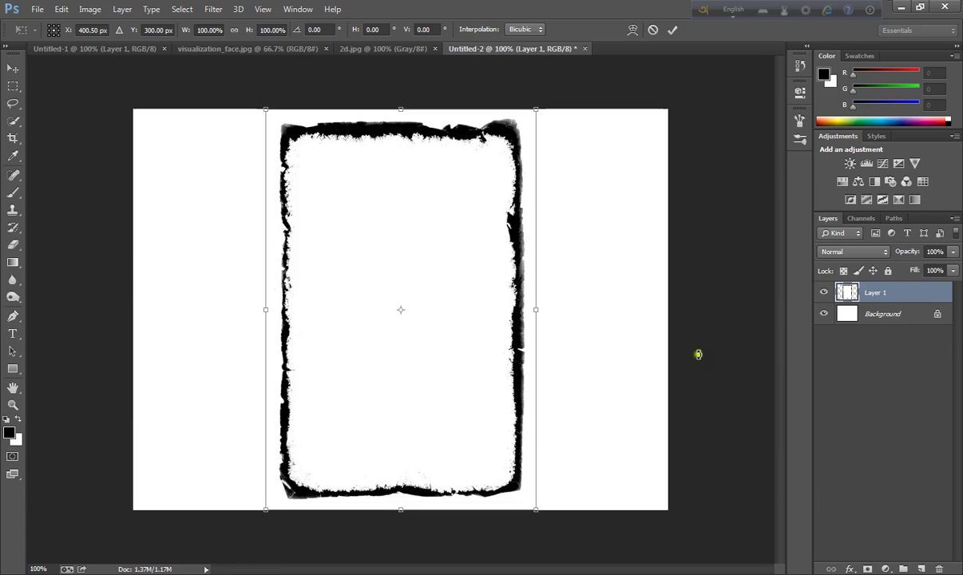
pyautogui.click(540, 315)
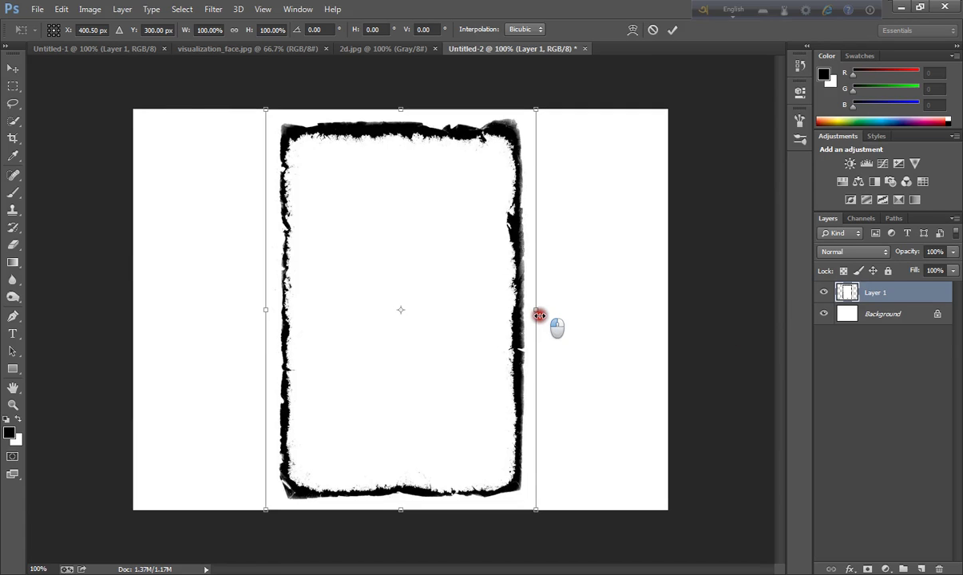
pyautogui.moveTo(540, 315); pyautogui.dragTo(559, 316)
pyautogui.press('Return')
# Step: Select all of visualization_face.jpg and drag it into Untitled-2 as Layer 2
pyautogui.click(456, 173)
pyautogui.click(257, 48)
pyautogui.hotkey('ctrl', 'a')
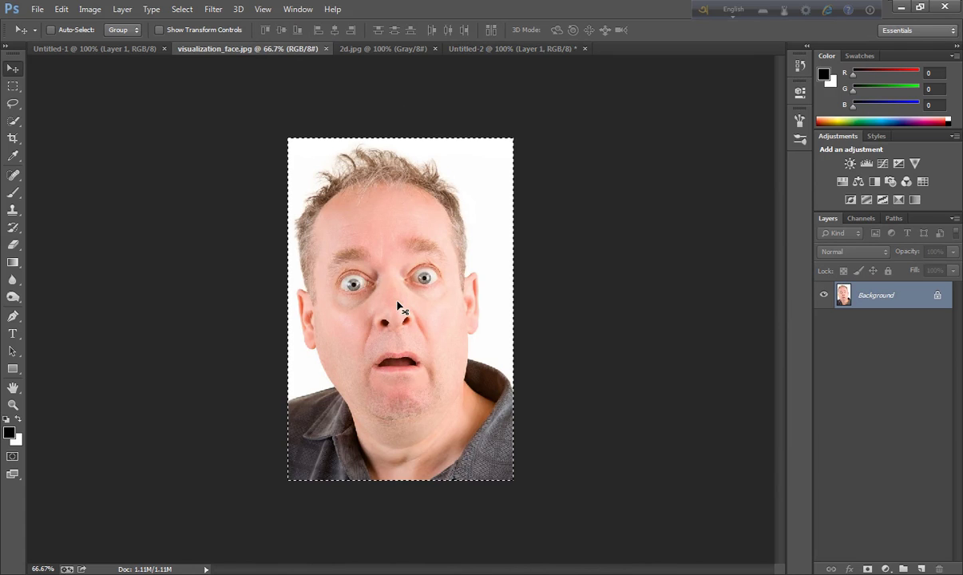
pyautogui.moveTo(401, 306); pyautogui.dragTo(480, 324)
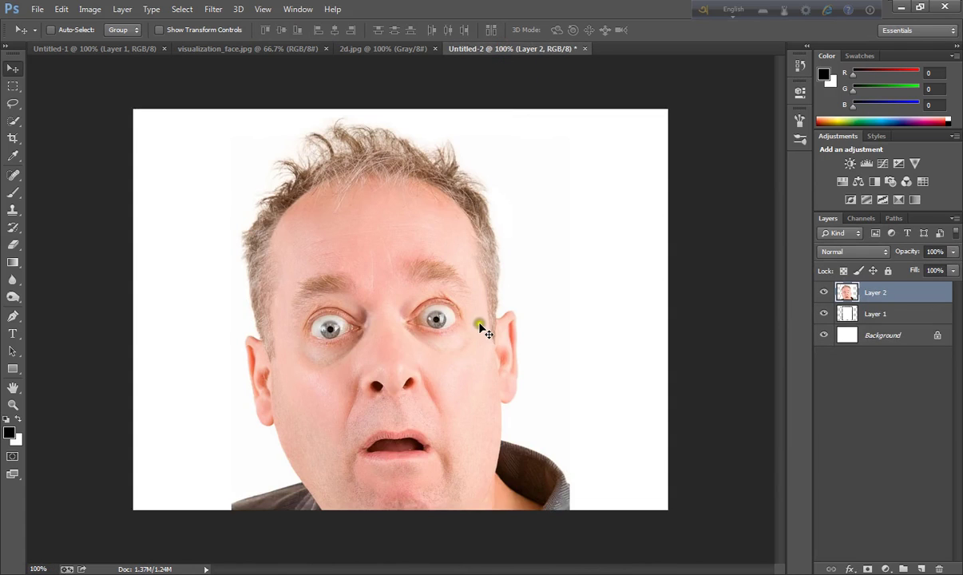
# Step: Scale the face photo to about 62% so it sits inside the grunge frame
pyautogui.click(62, 9)
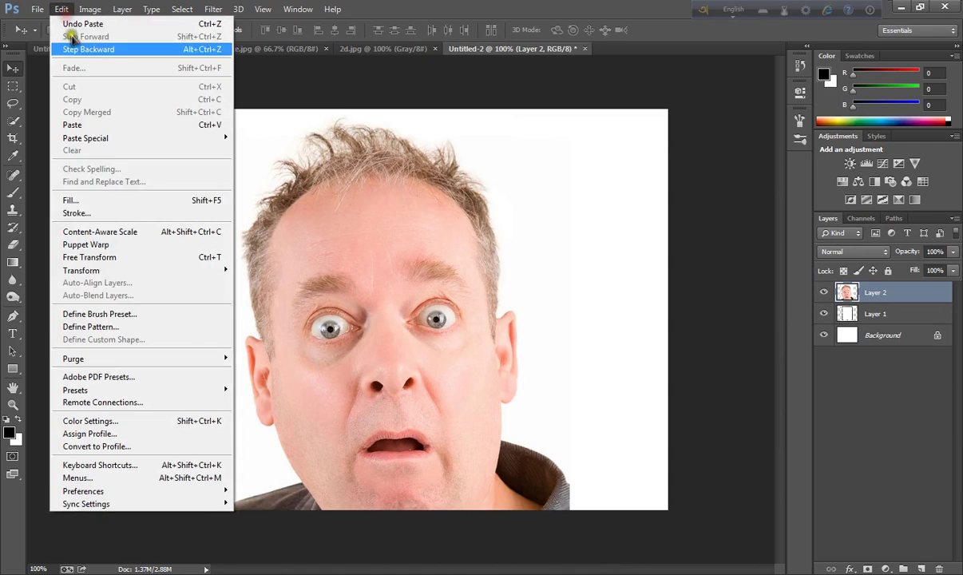
pyautogui.click(100, 251)
pyautogui.moveTo(569, 108); pyautogui.dragTo(509, 211)
pyautogui.moveTo(430, 317); pyautogui.dragTo(432, 292)
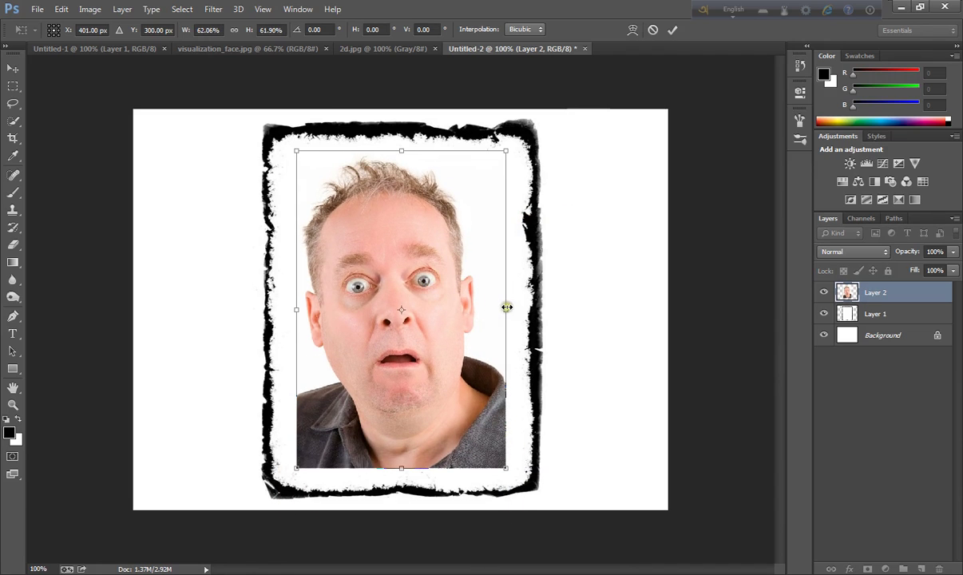
pyautogui.moveTo(506, 307); pyautogui.dragTo(510, 307)
pyautogui.press('Return')
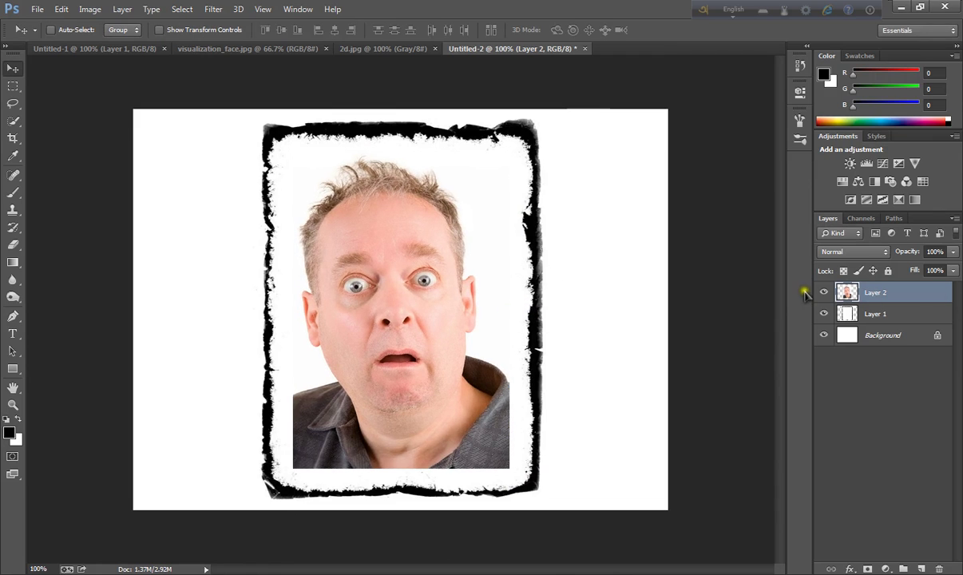
# Step: Convert the face layer, Layer 2, into a smart object
pyautogui.click(112, 9)
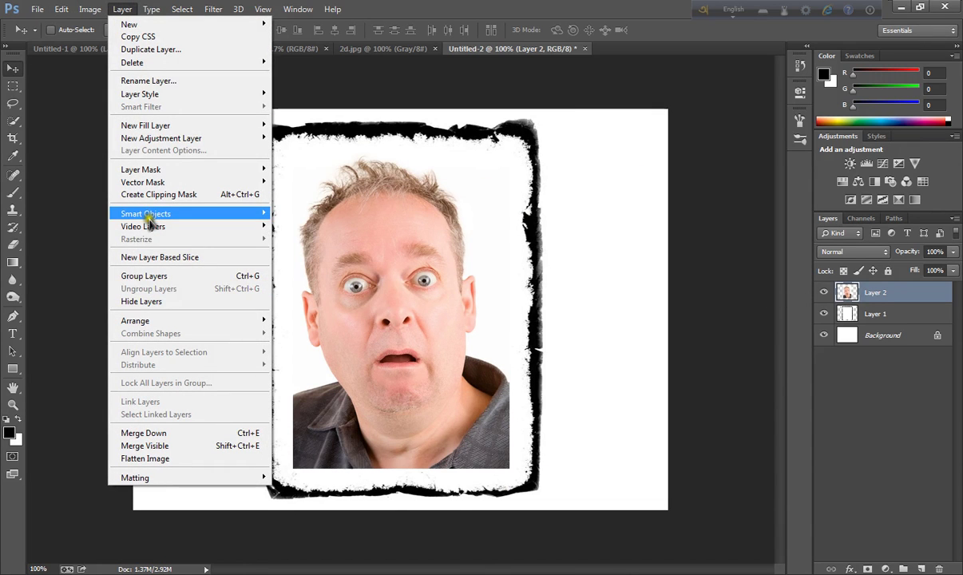
pyautogui.moveTo(148, 220)
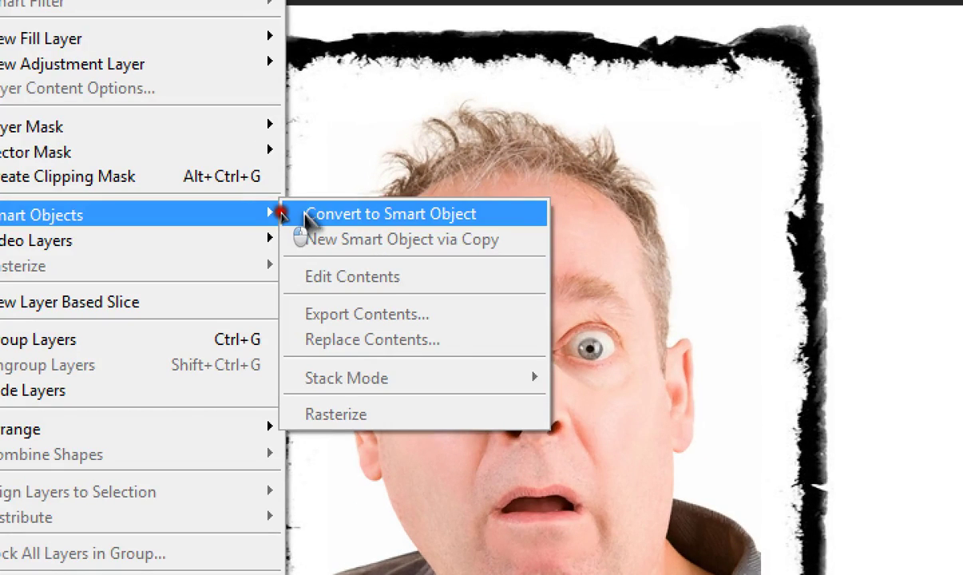
pyautogui.click(279, 213)
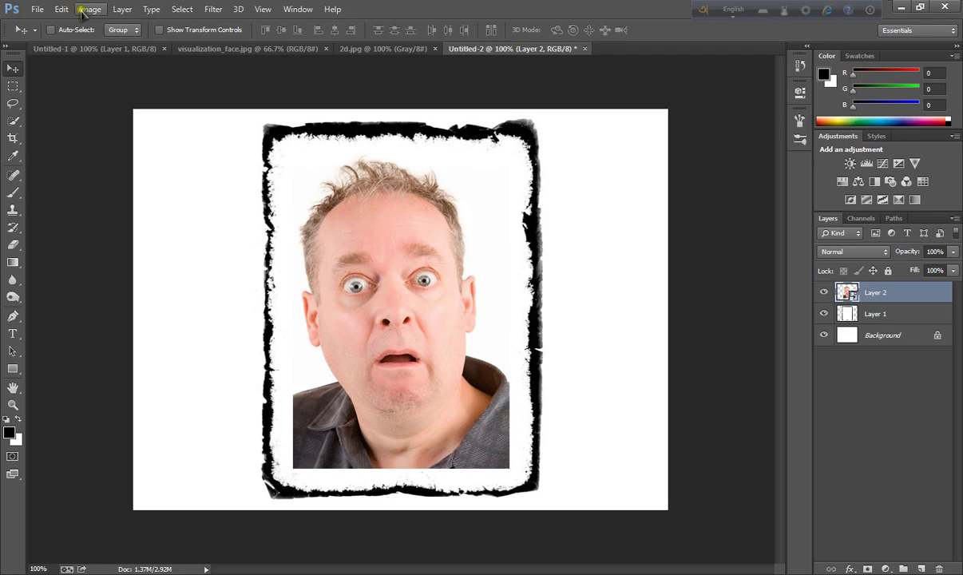
# Step: Duplicate it as Layer 2 copy with Layer Via Copy
pyautogui.click(122, 9)
pyautogui.moveTo(128, 25)
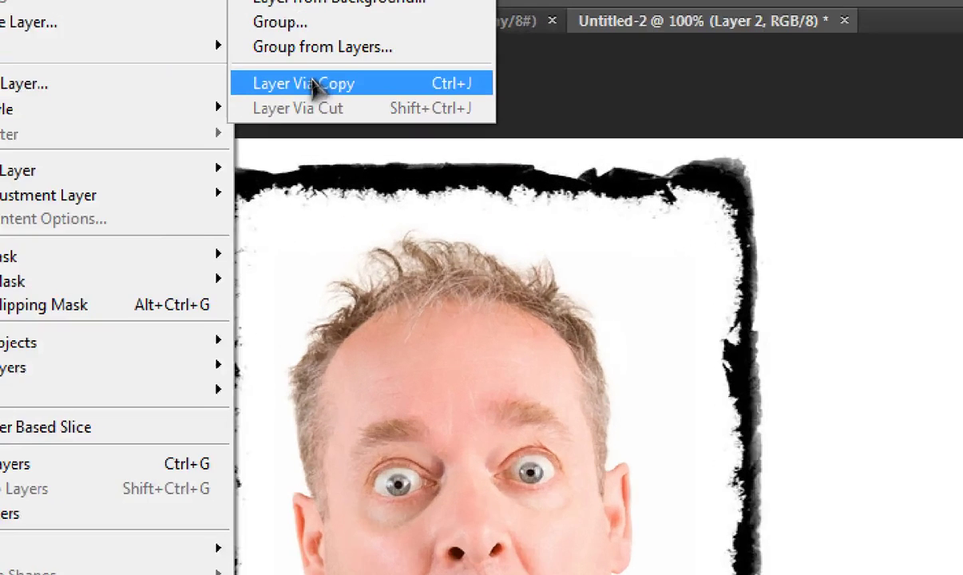
pyautogui.click(312, 81)
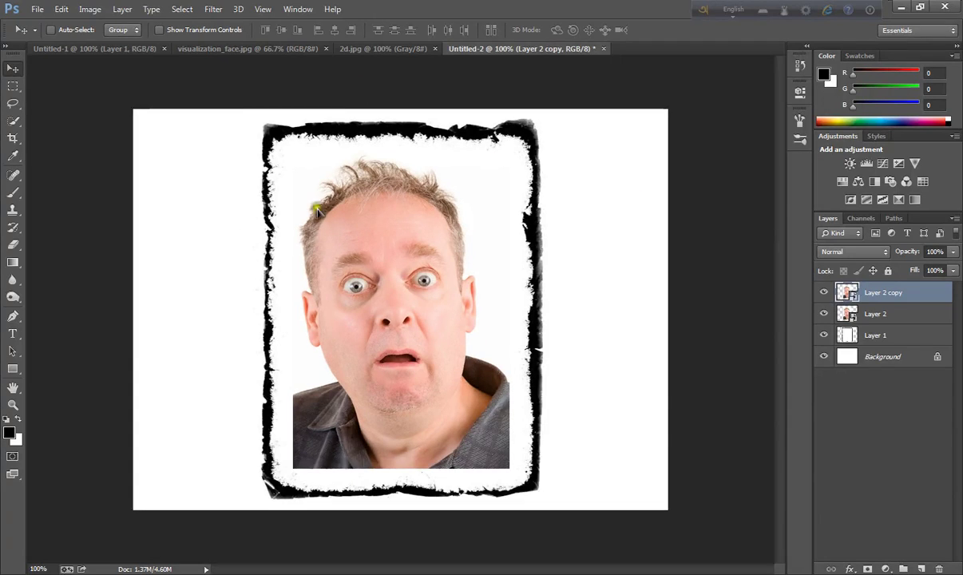
# Step: Add a Gaussian Blur smart filter with a 1.0-pixel radius to Layer 2 copy
pyautogui.click(213, 9)
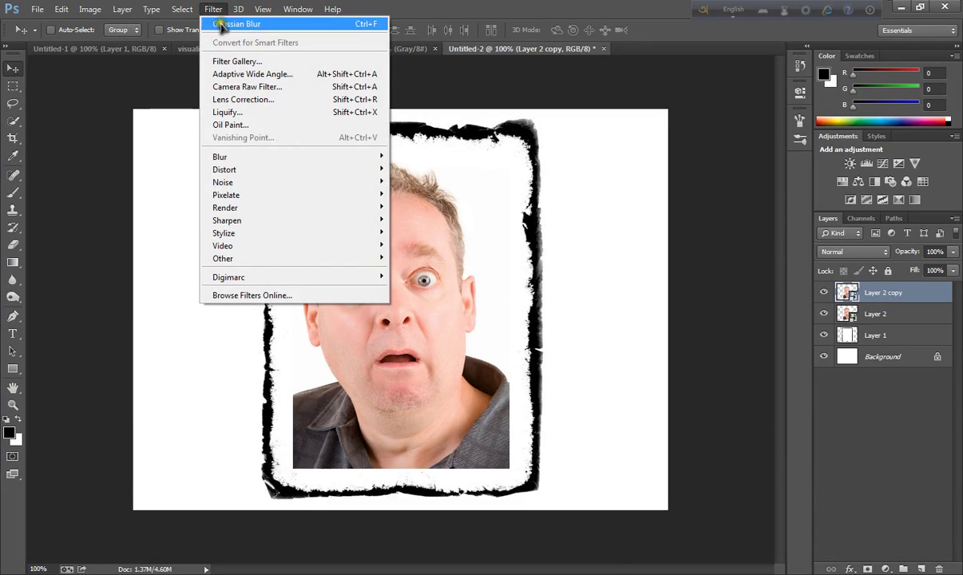
pyautogui.moveTo(223, 156)
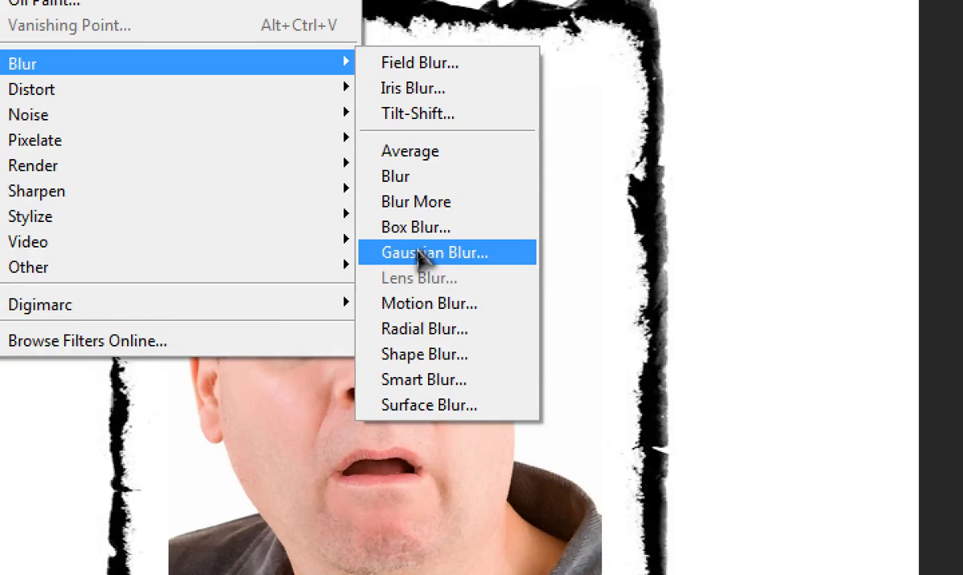
pyautogui.click(415, 252)
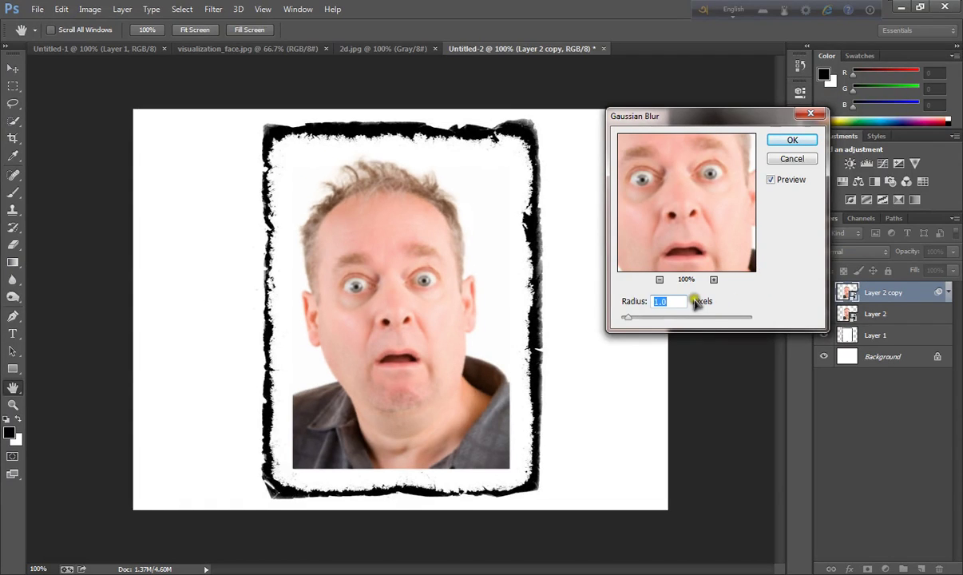
pyautogui.click(676, 302)
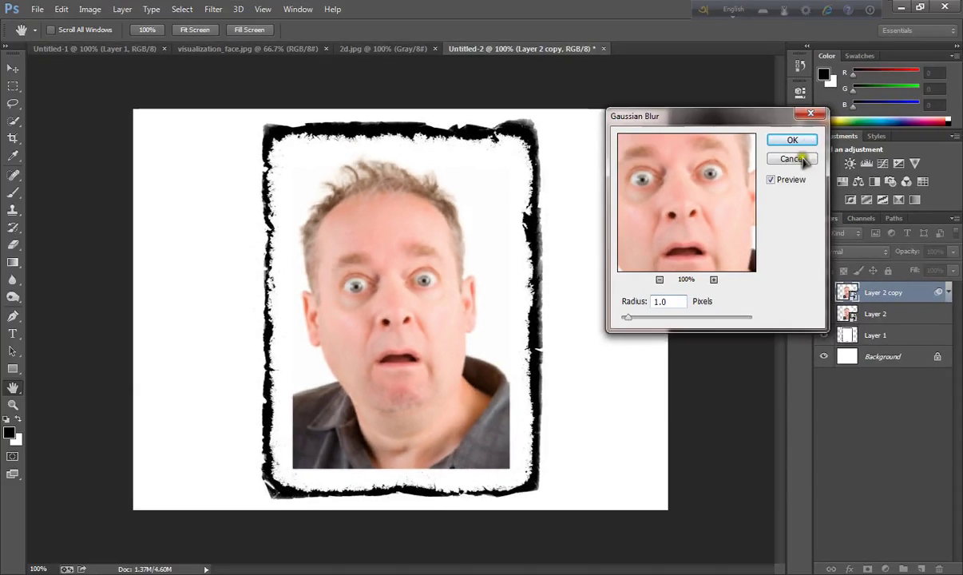
pyautogui.click(793, 141)
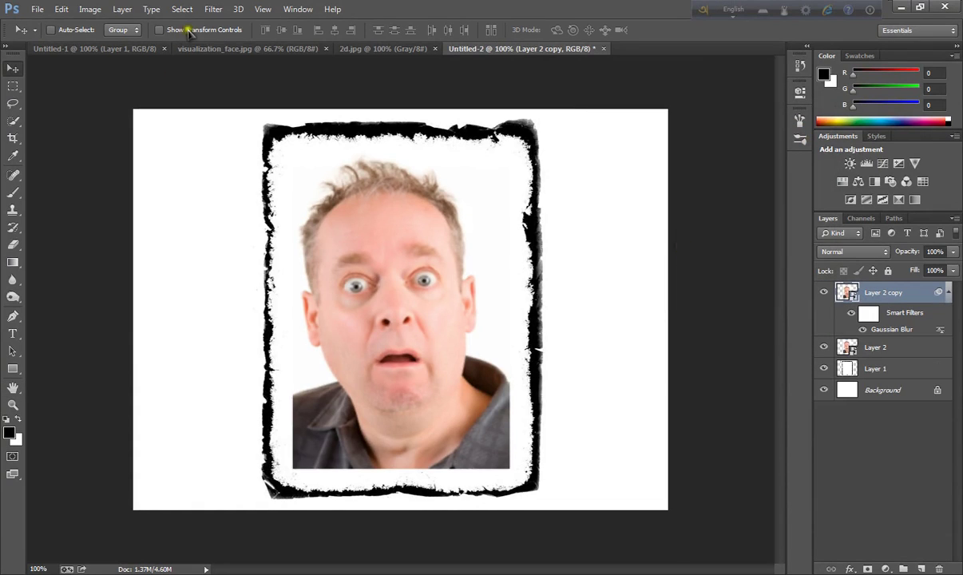
# Step: Apply Smart Blur with radius 3.0, threshold 10.0, High quality and Normal mode
pyautogui.click(212, 9)
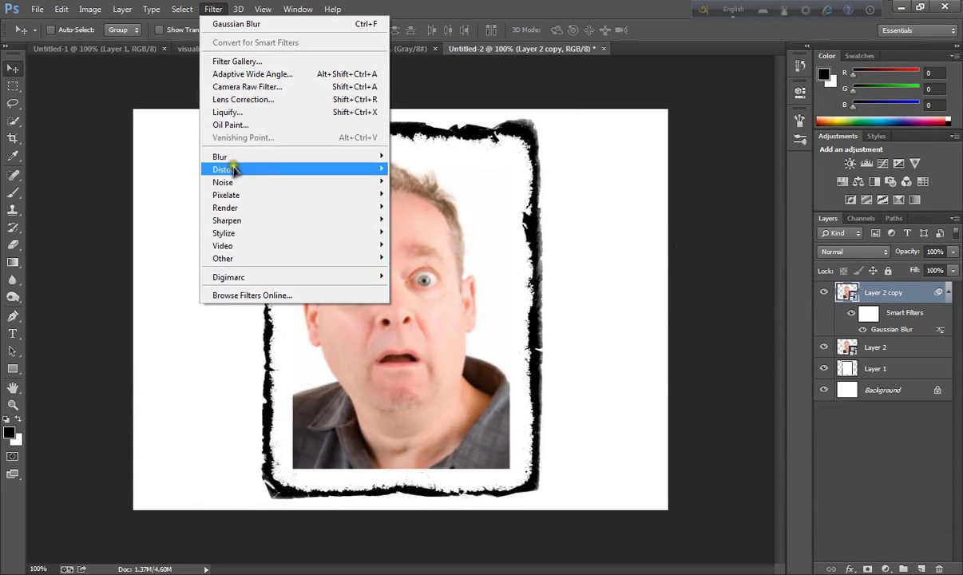
pyautogui.moveTo(235, 163)
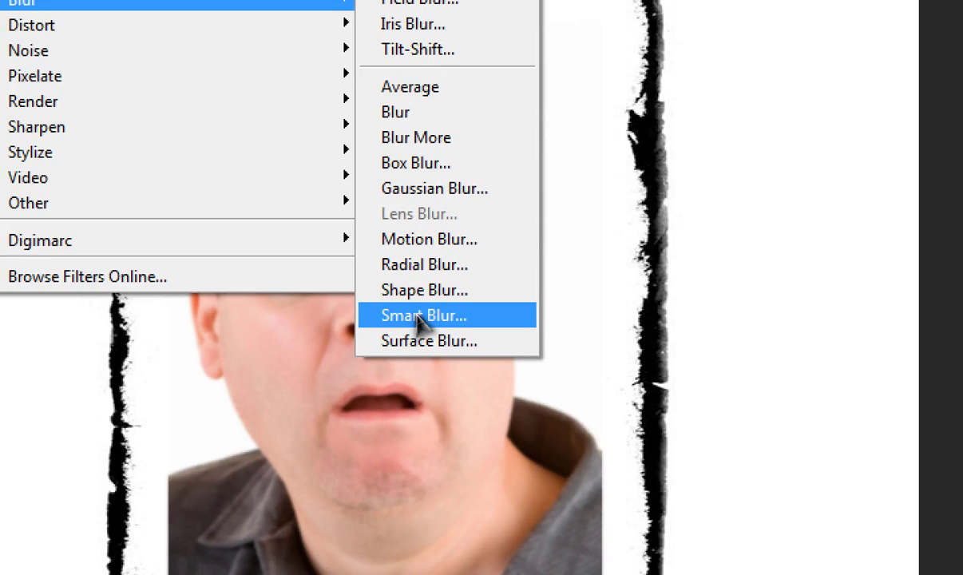
pyautogui.click(419, 318)
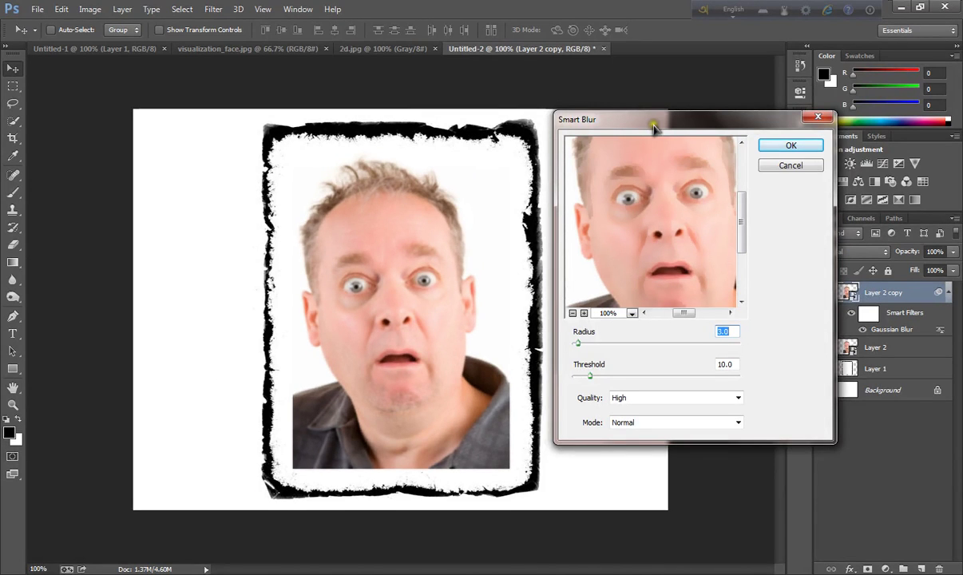
pyautogui.moveTo(653, 128); pyautogui.dragTo(599, 120)
pyautogui.click(677, 325)
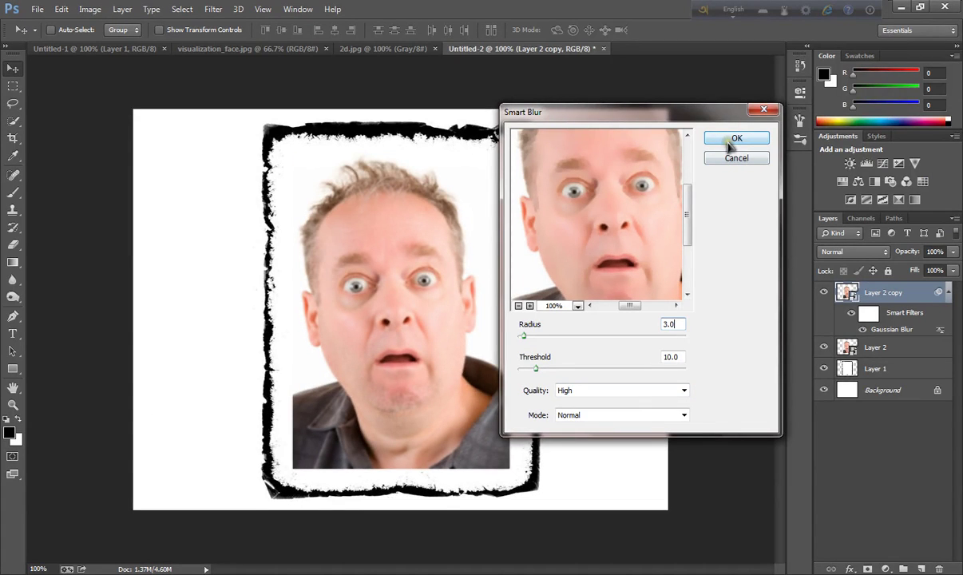
pyautogui.click(731, 139)
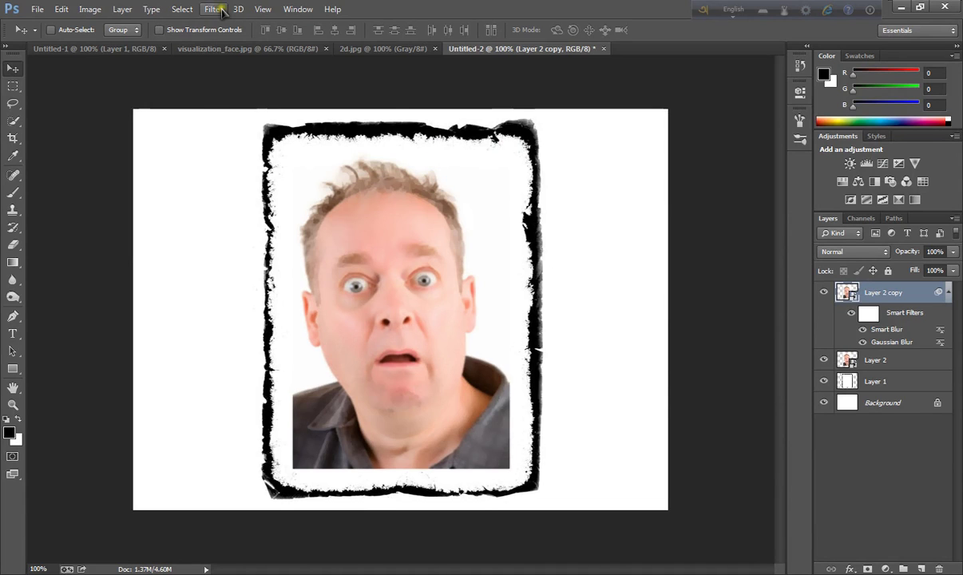
# Step: Add a High Pass smart filter at 2.0-pixel radius to Layer 2 copy
pyautogui.click(221, 10)
pyautogui.moveTo(226, 173)
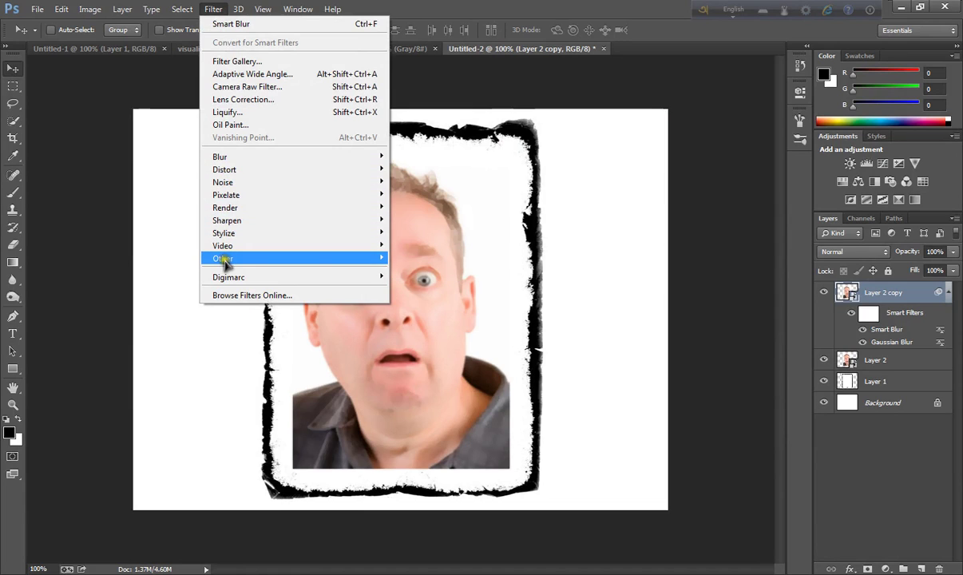
pyautogui.moveTo(232, 258)
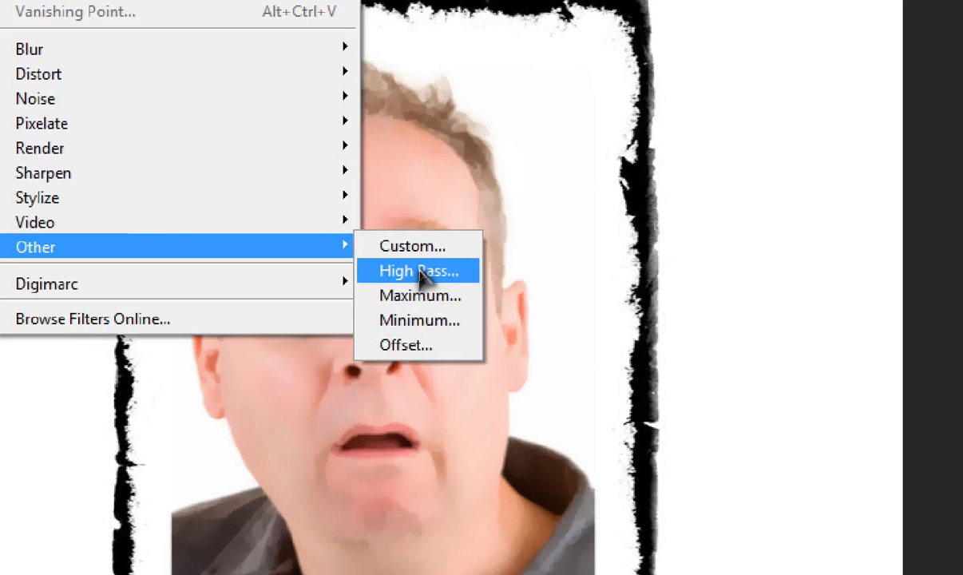
pyautogui.click(419, 271)
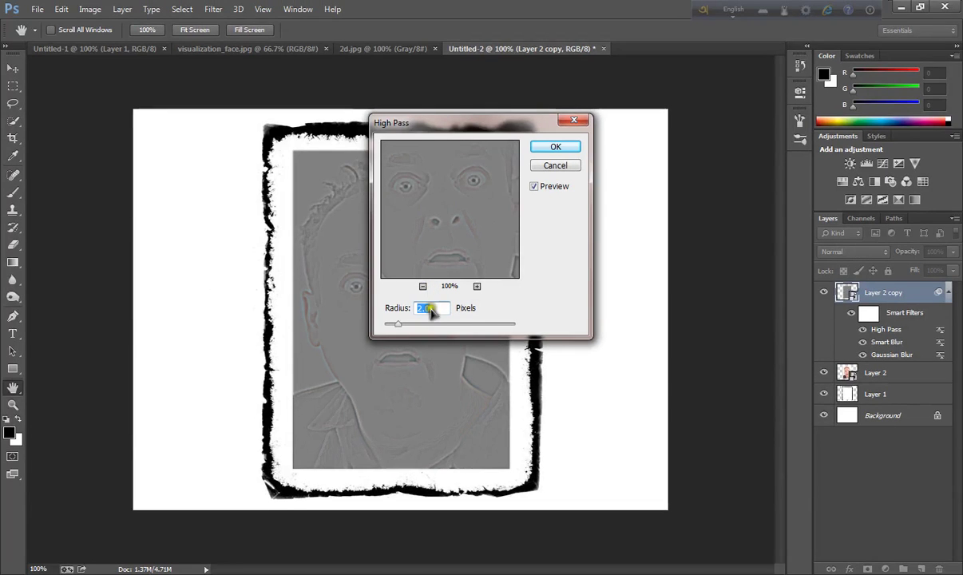
pyautogui.click(440, 311)
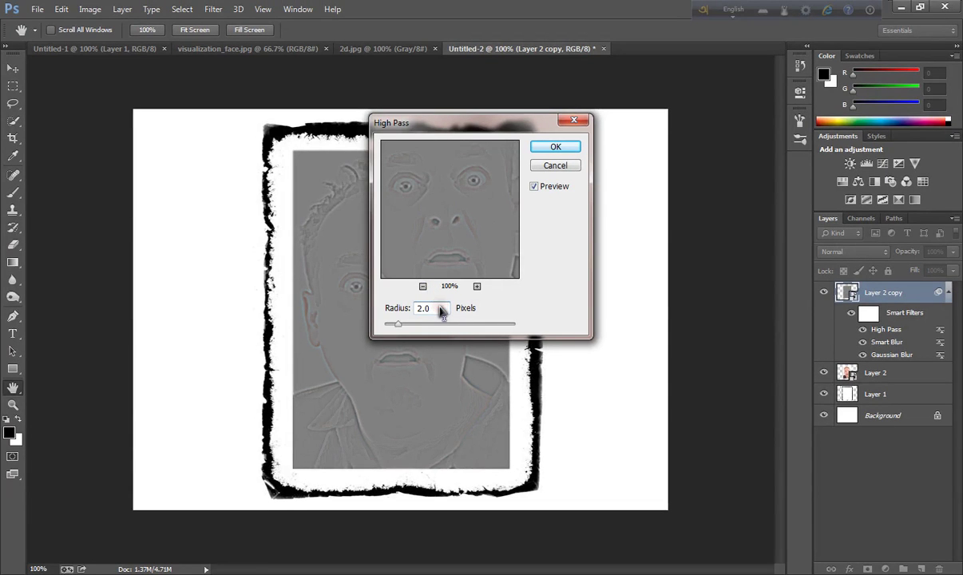
pyautogui.click(439, 313)
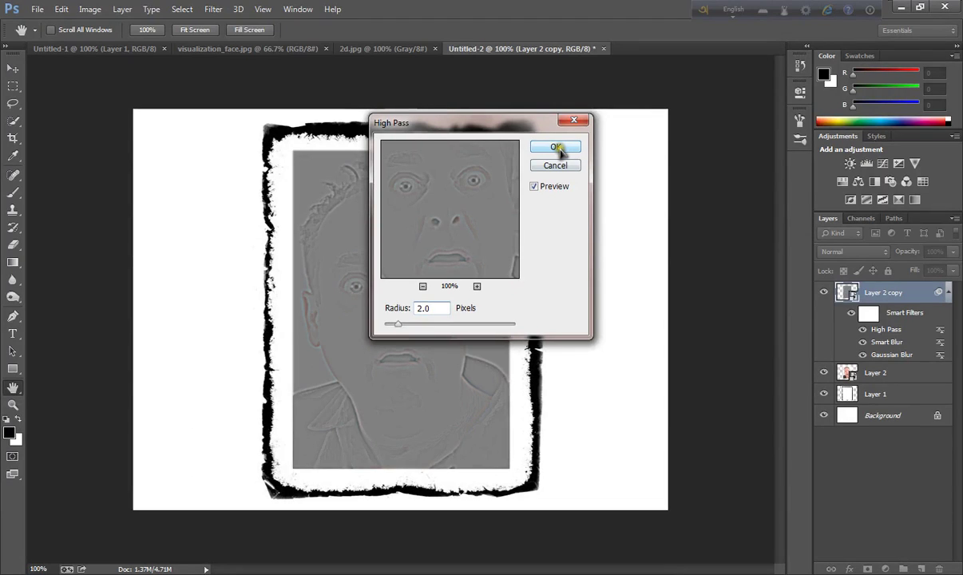
pyautogui.click(556, 149)
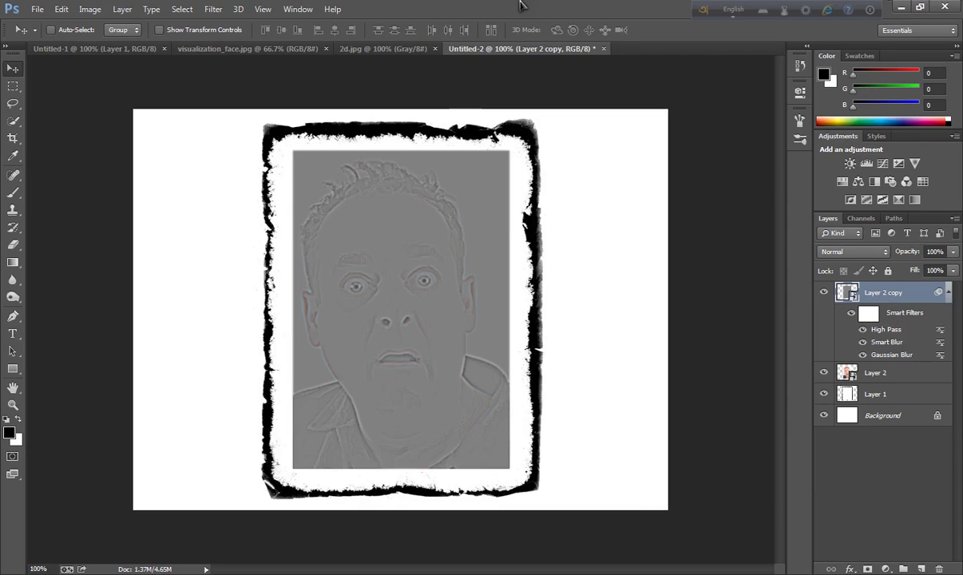
# Step: Apply the Filter Gallery's Sketch > Note Paper effect with Image Balance 25, Graininess 0, Relief 0
pyautogui.click(213, 9)
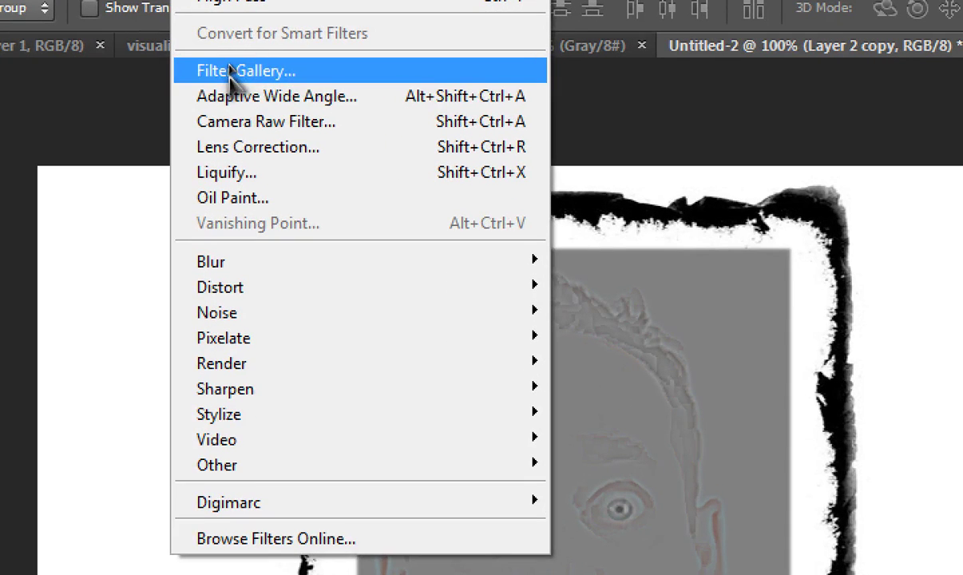
pyautogui.click(230, 64)
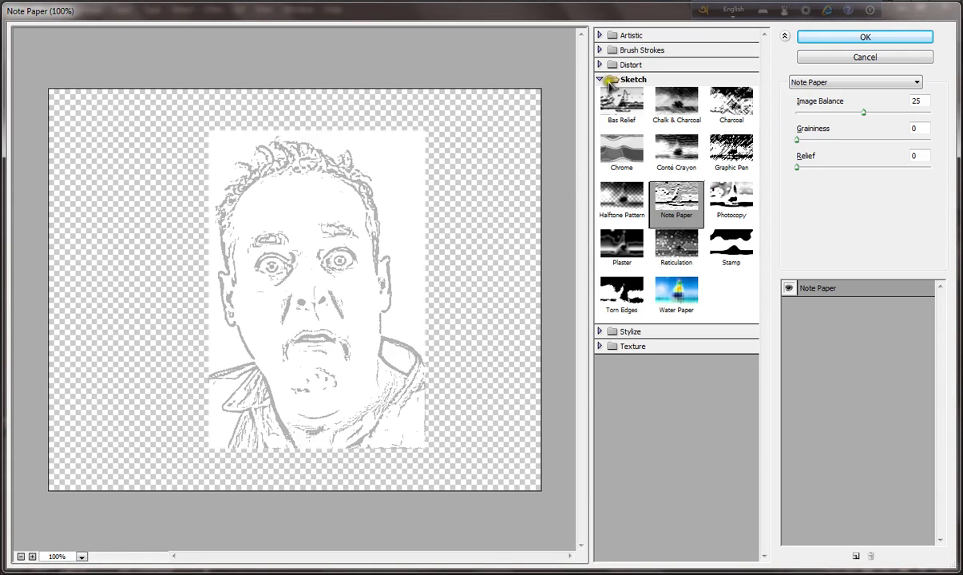
pyautogui.click(599, 79)
pyautogui.click(599, 79)
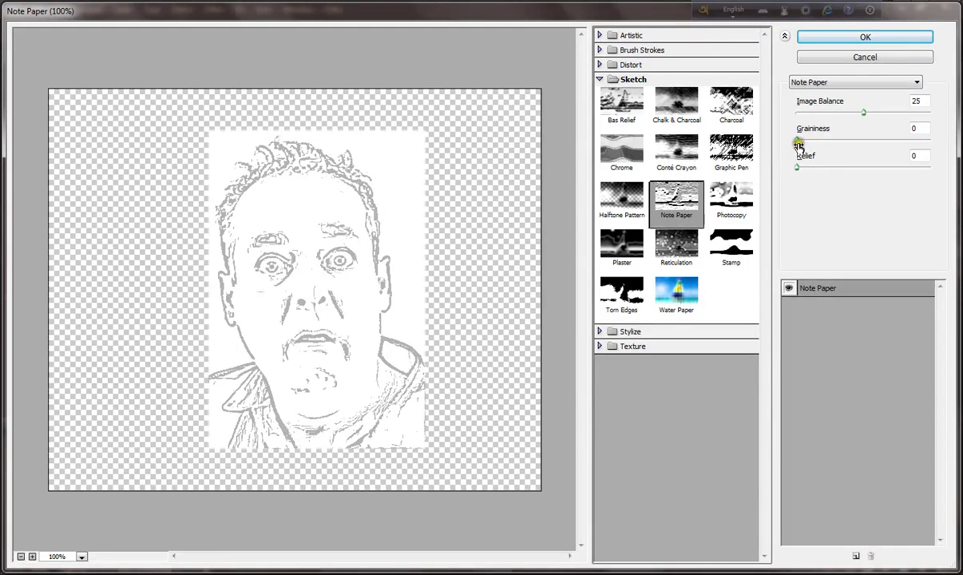
pyautogui.click(923, 102)
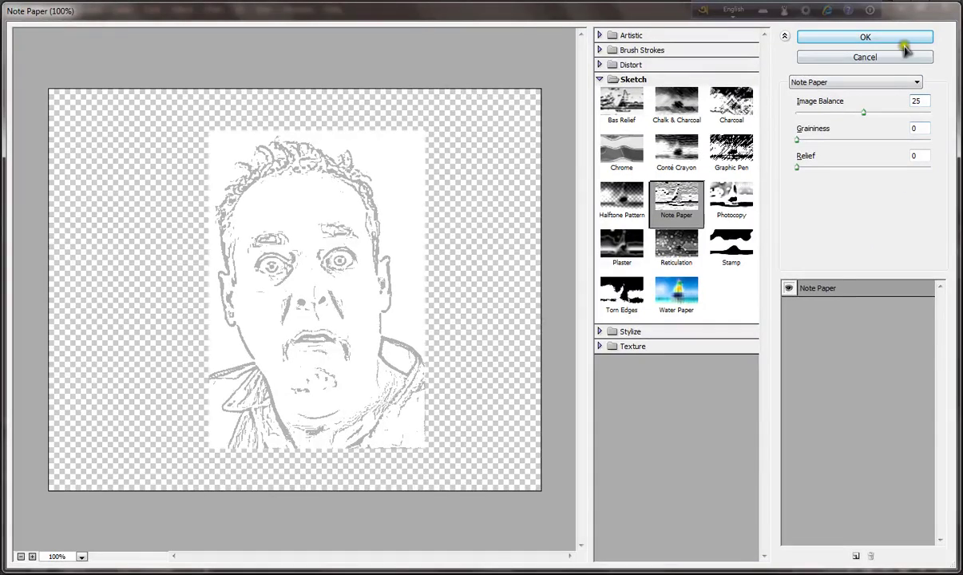
pyautogui.click(862, 36)
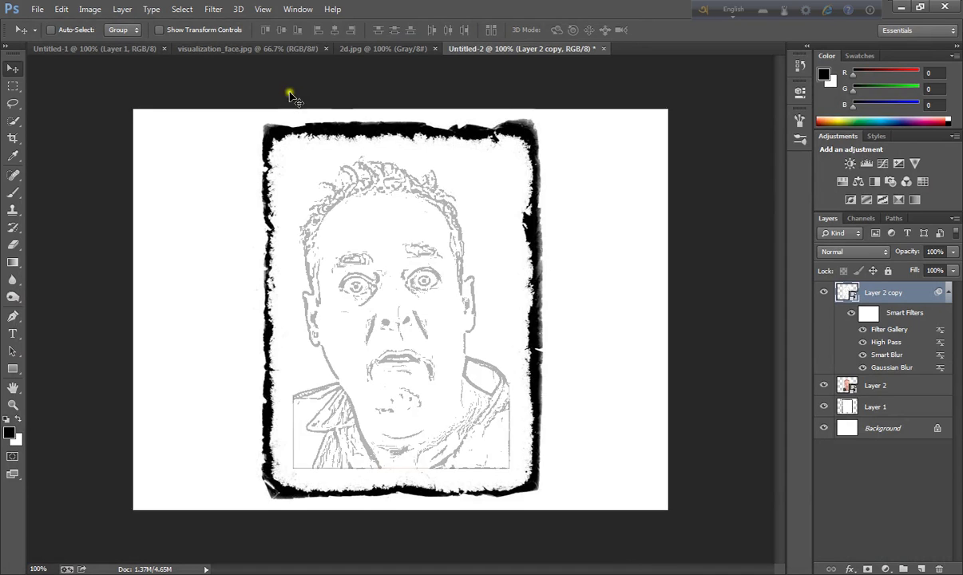
# Step: Add a second 1.0-pixel Gaussian Blur smart filter after the Note Paper effect
pyautogui.click(214, 9)
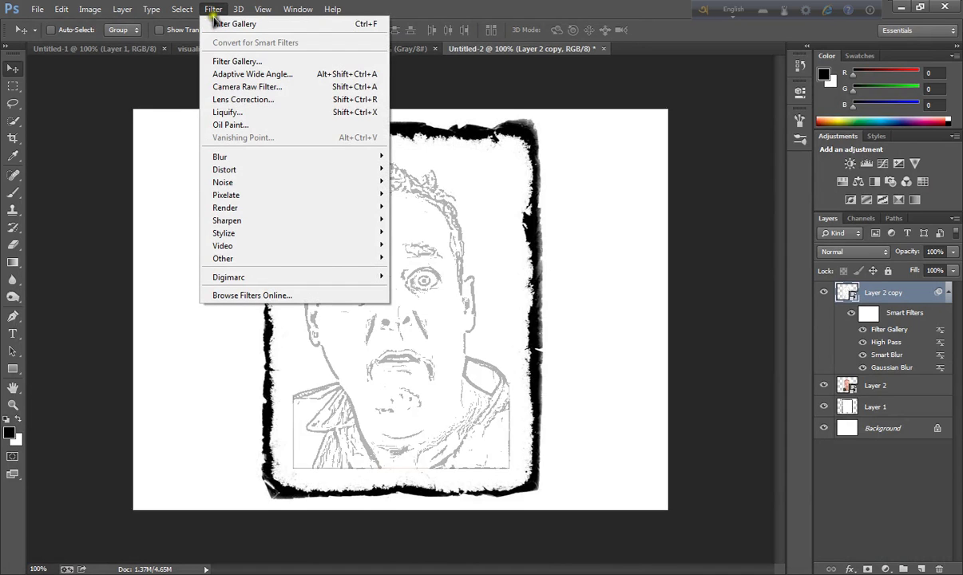
pyautogui.moveTo(240, 156)
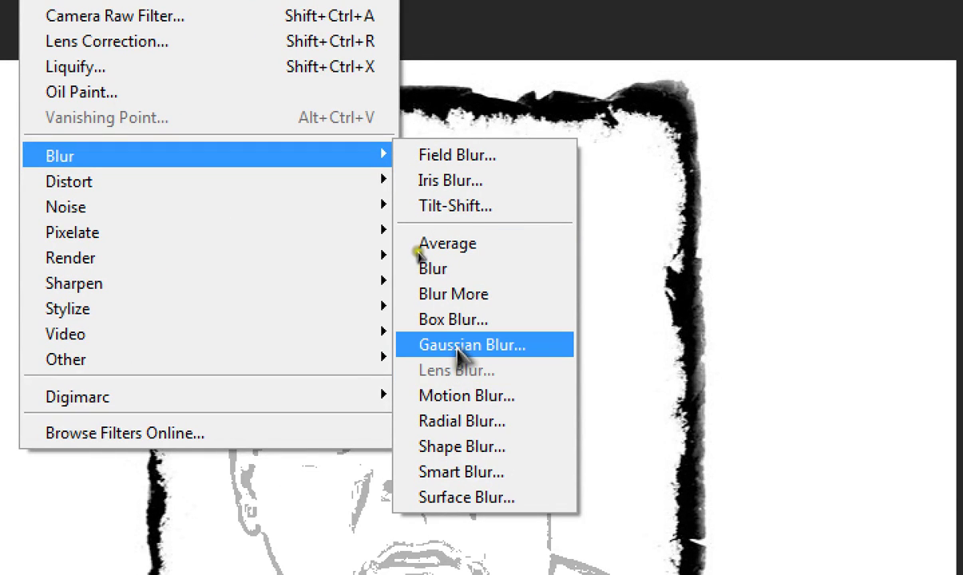
pyautogui.click(457, 346)
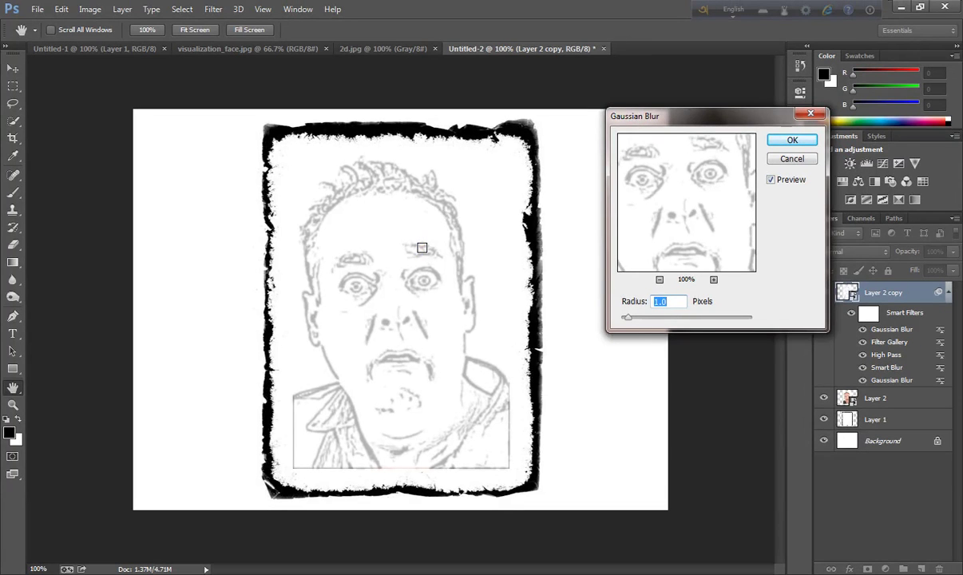
pyautogui.click(679, 302)
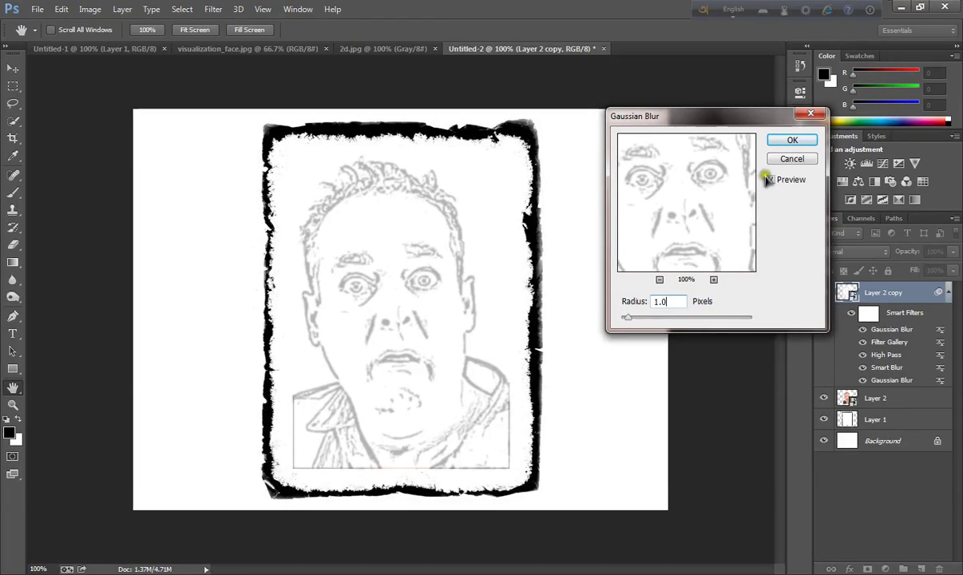
pyautogui.click(786, 142)
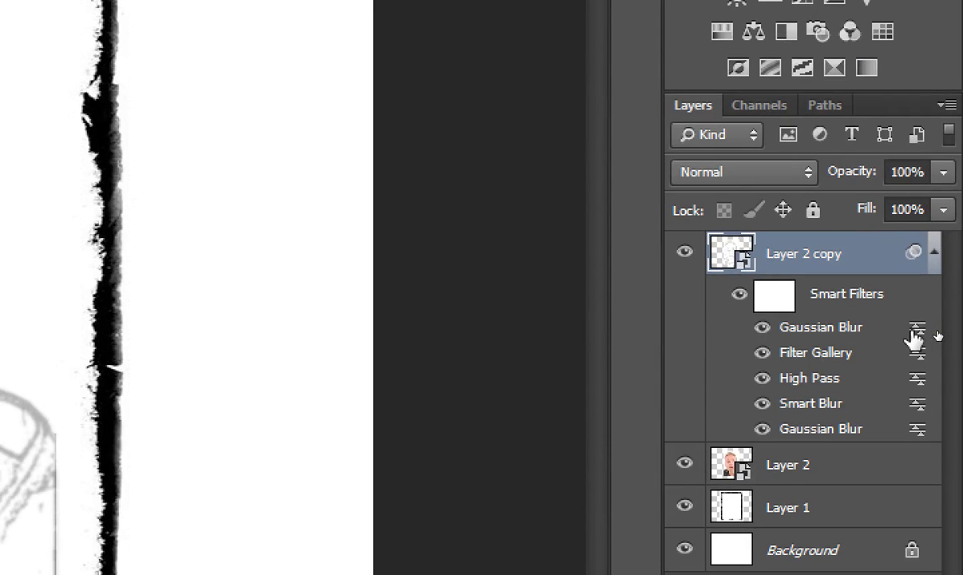
# Step: Set the top Gaussian Blur smart filter on Layer 2 copy to Multiply blending
pyautogui.doubleClick(918, 337)
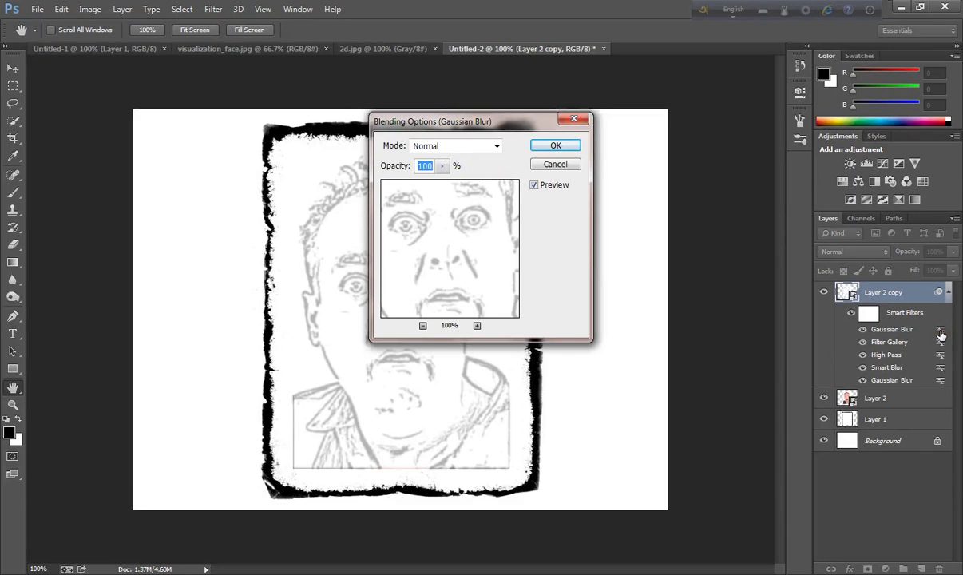
pyautogui.click(495, 146)
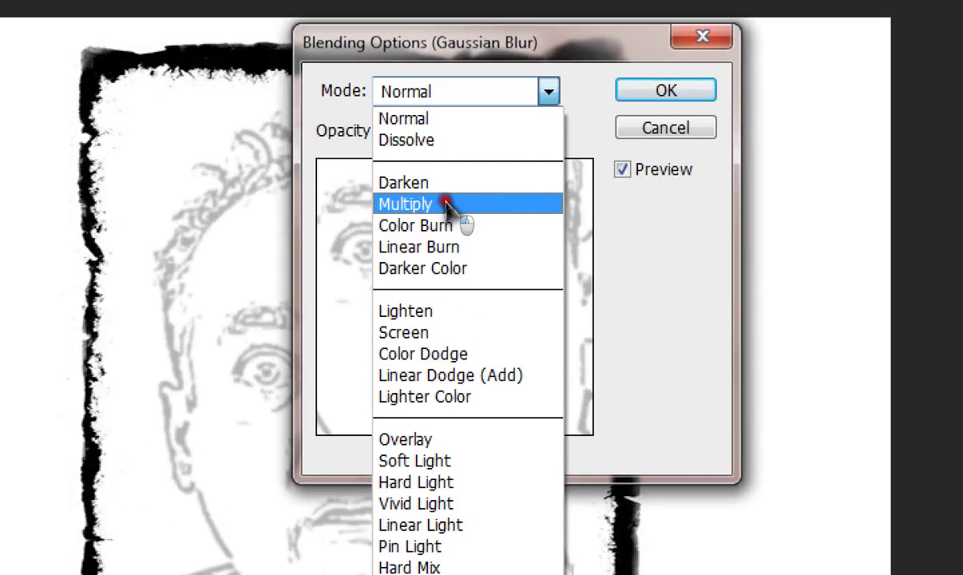
pyautogui.click(447, 202)
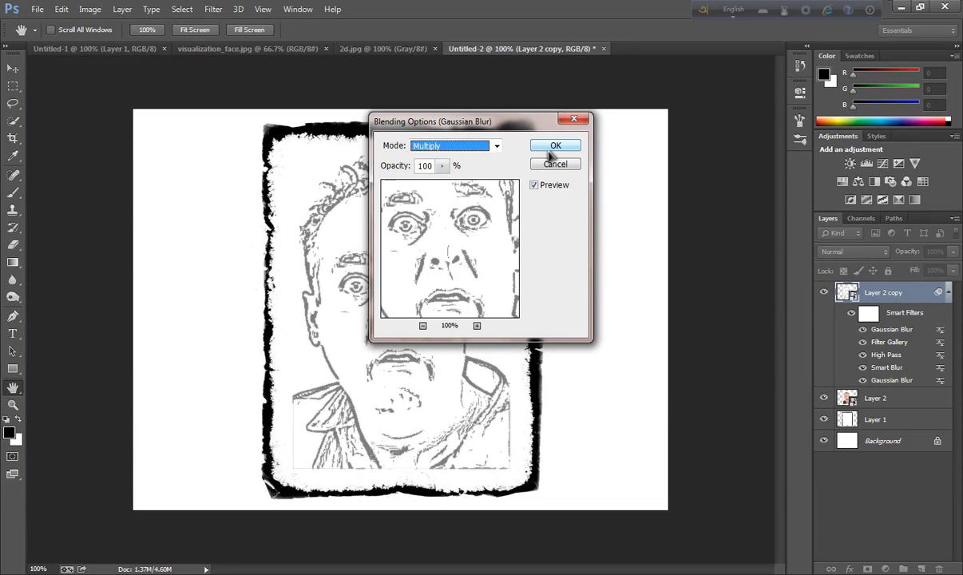
pyautogui.click(553, 149)
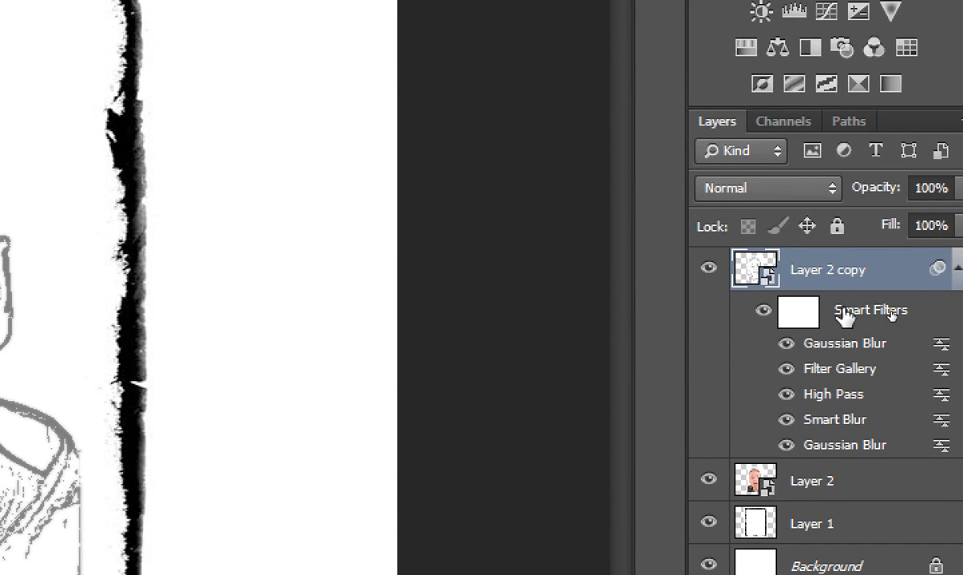
# Step: Delete the filter mask from Layer 2 copy's Smart Filters, keeping all five filters
pyautogui.rightClick(843, 316)
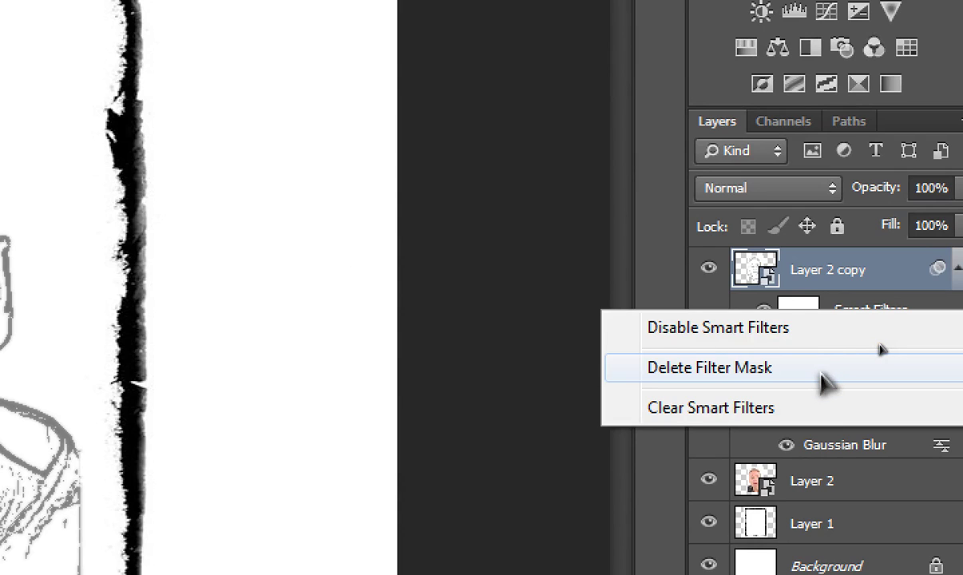
pyautogui.click(824, 381)
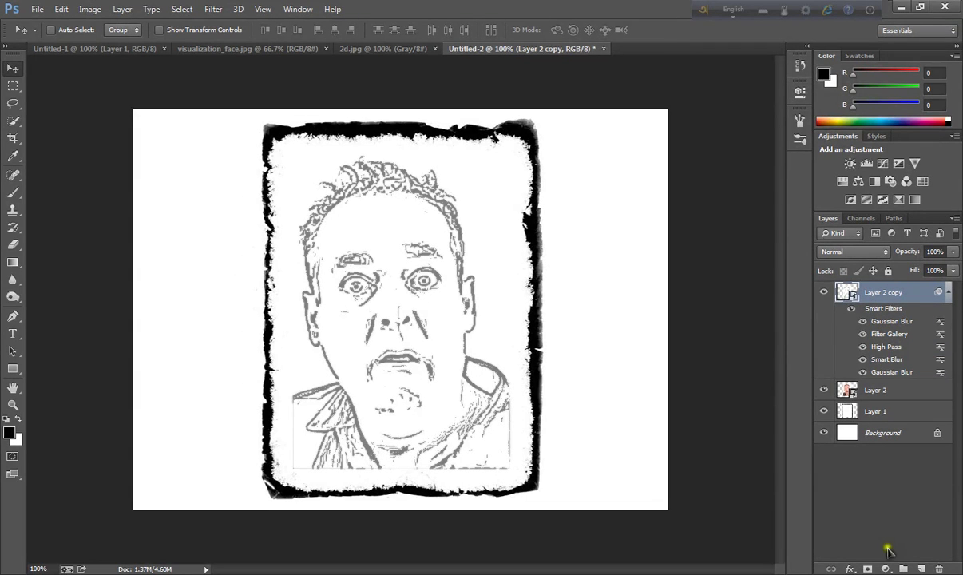
# Step: Add a Levels 1 adjustment layer with black input 130, then collapse Properties
pyautogui.click(884, 567)
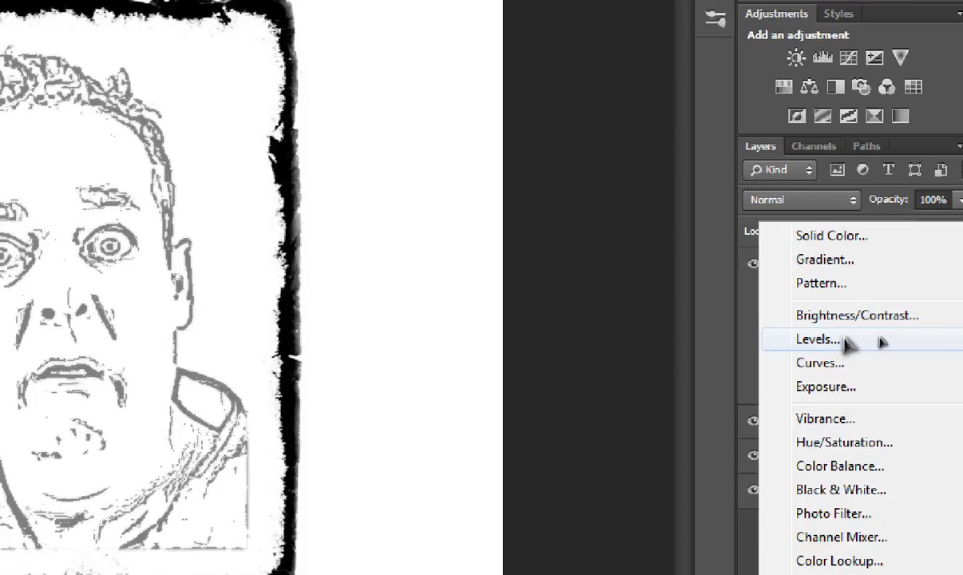
pyautogui.click(878, 339)
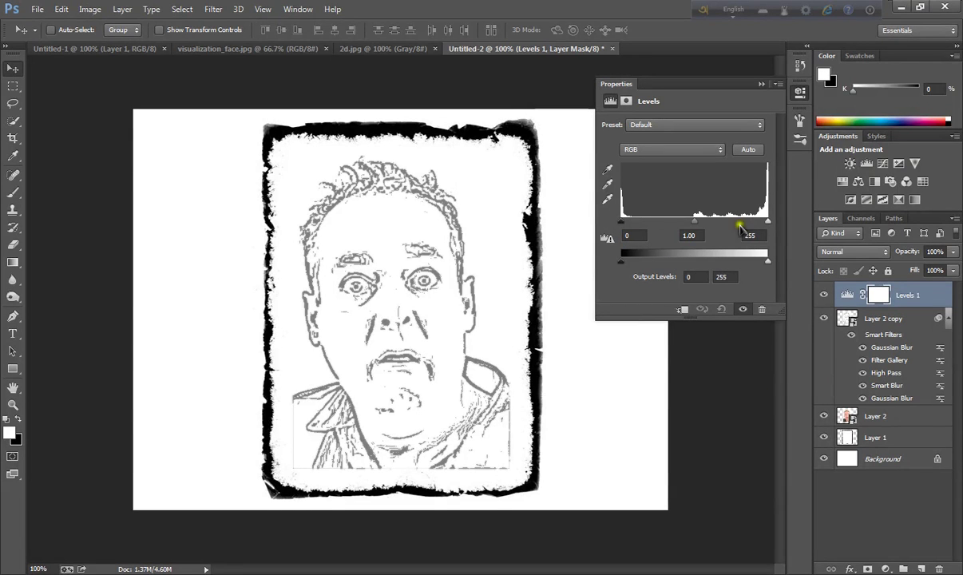
pyautogui.click(615, 237)
pyautogui.moveTo(621, 220); pyautogui.dragTo(661, 221)
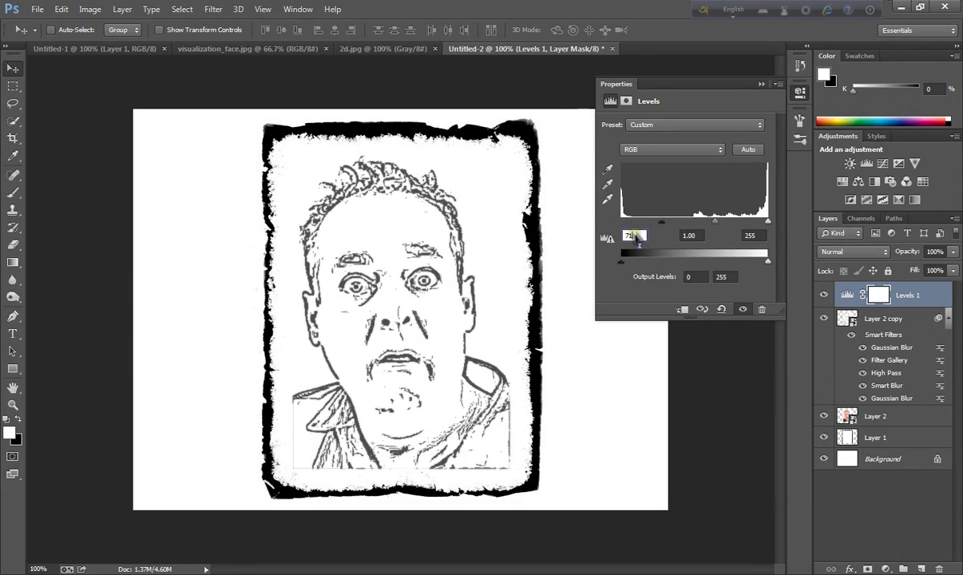
pyautogui.click(628, 236)
pyautogui.write('10')
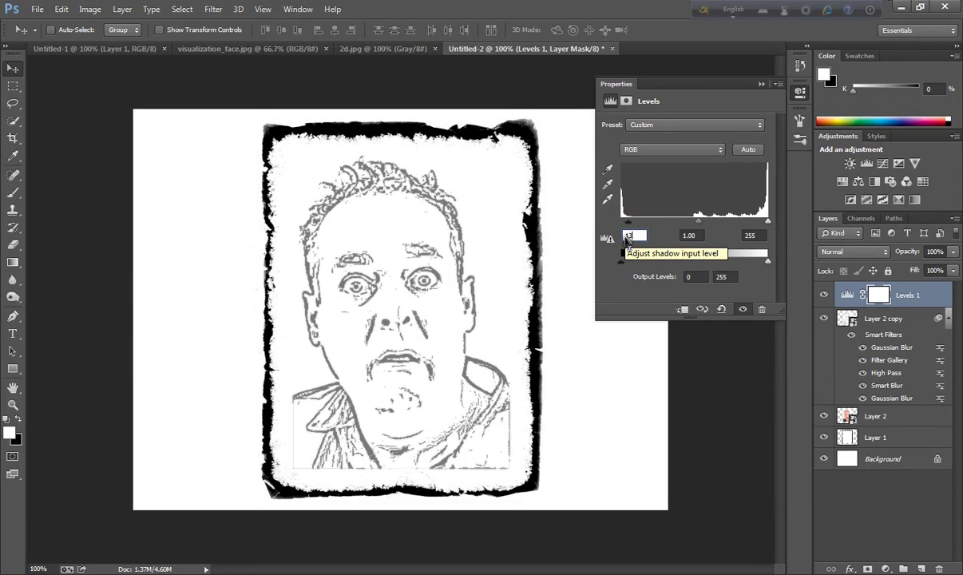
pyautogui.write('0')
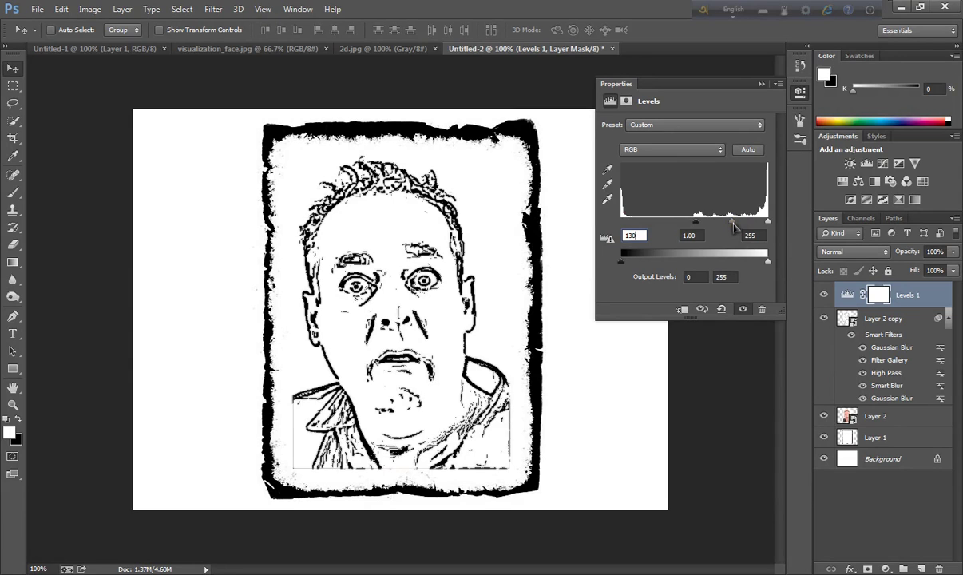
pyautogui.moveTo(733, 227)
pyautogui.mouseDown()
pyautogui.moveTo(718, 229)
pyautogui.moveTo(734, 227)
pyautogui.mouseUp()
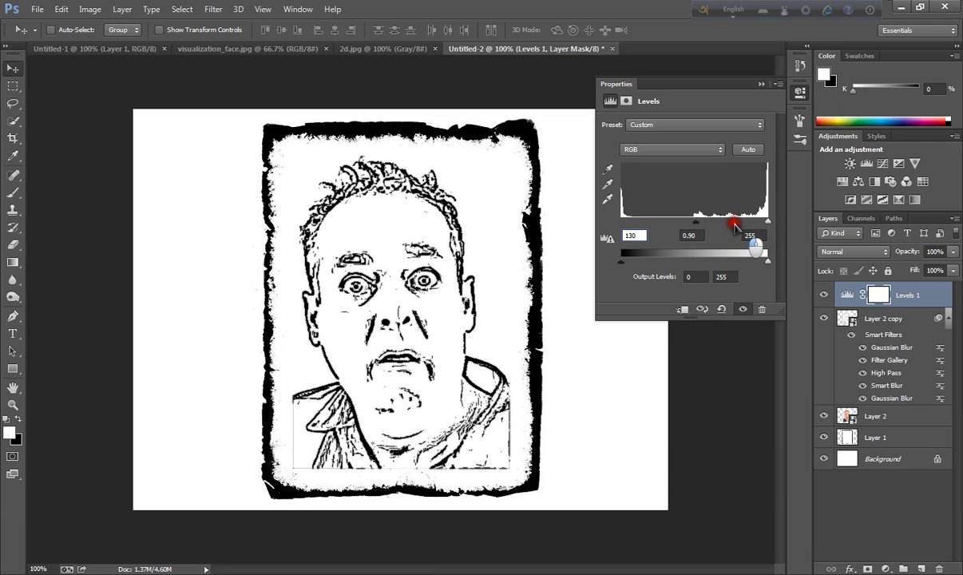
pyautogui.click(690, 234)
pyautogui.moveTo(699, 236); pyautogui.dragTo(660, 237)
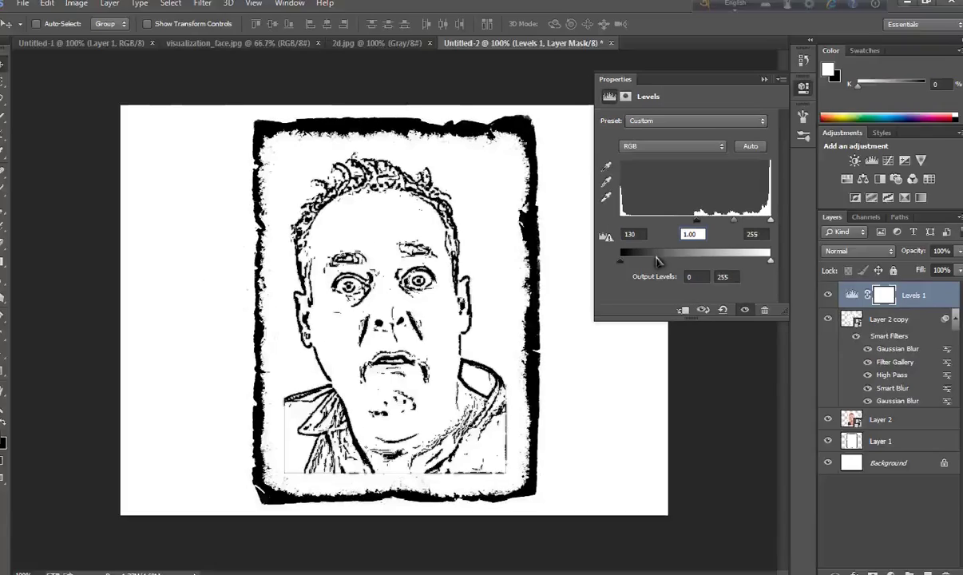
pyautogui.click(764, 79)
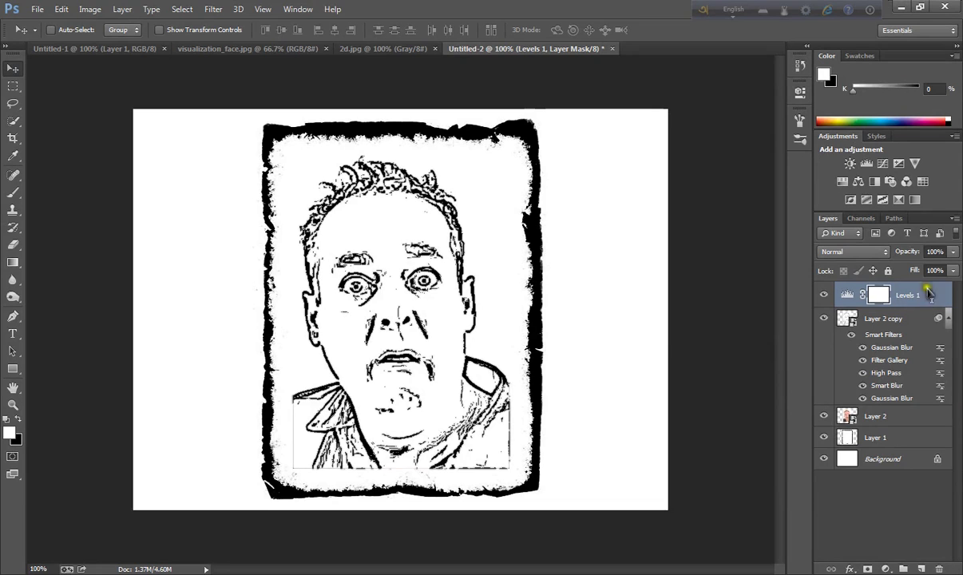
# Step: Change the Levels 1 adjustment layer's blend mode to Multiply
pyautogui.click(835, 250)
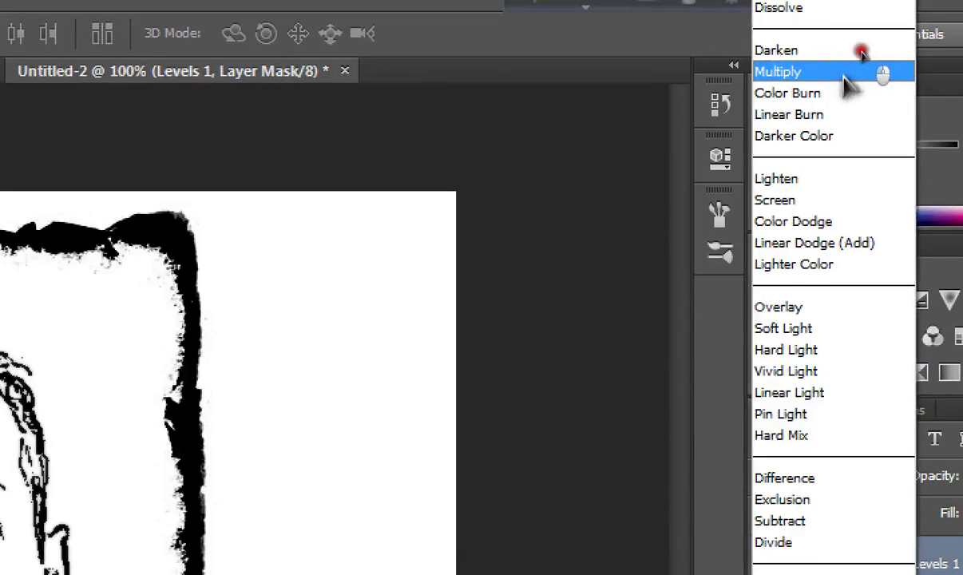
pyautogui.click(846, 74)
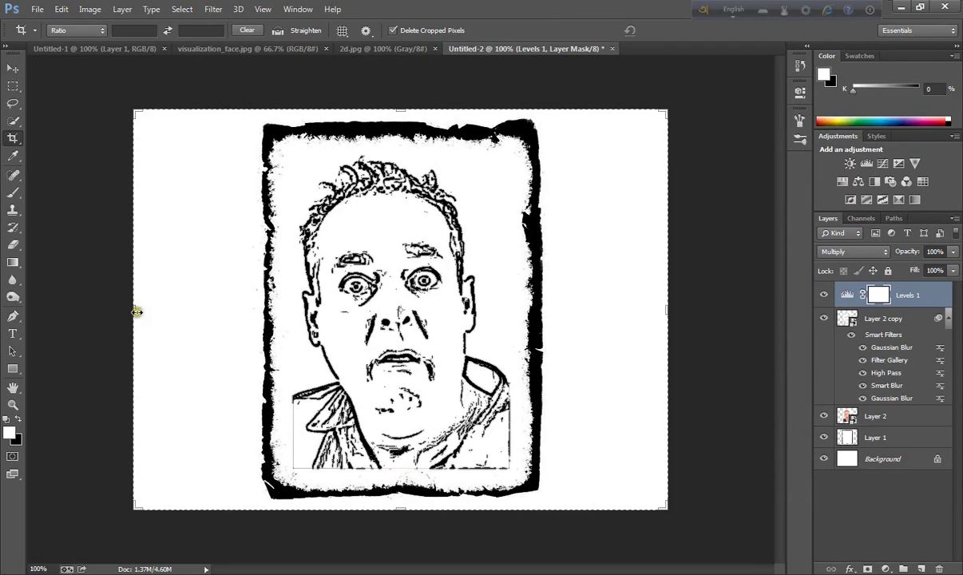
# Step: Crop the left and right sides in to the grunge frame edges, trimming the white margins
pyautogui.moveTo(137, 311); pyautogui.dragTo(197, 310)
pyautogui.moveTo(605, 310); pyautogui.dragTo(551, 318)
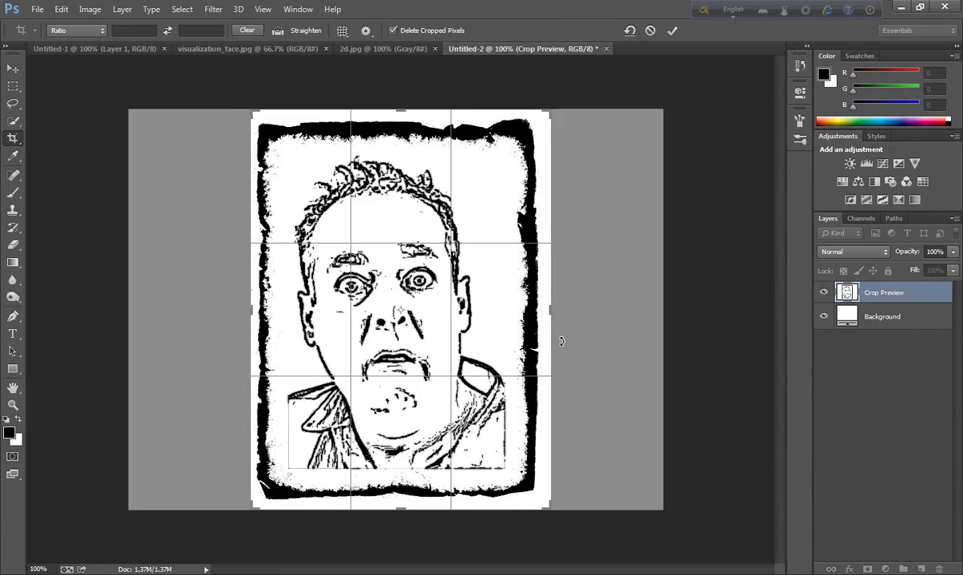
pyautogui.press('Return')
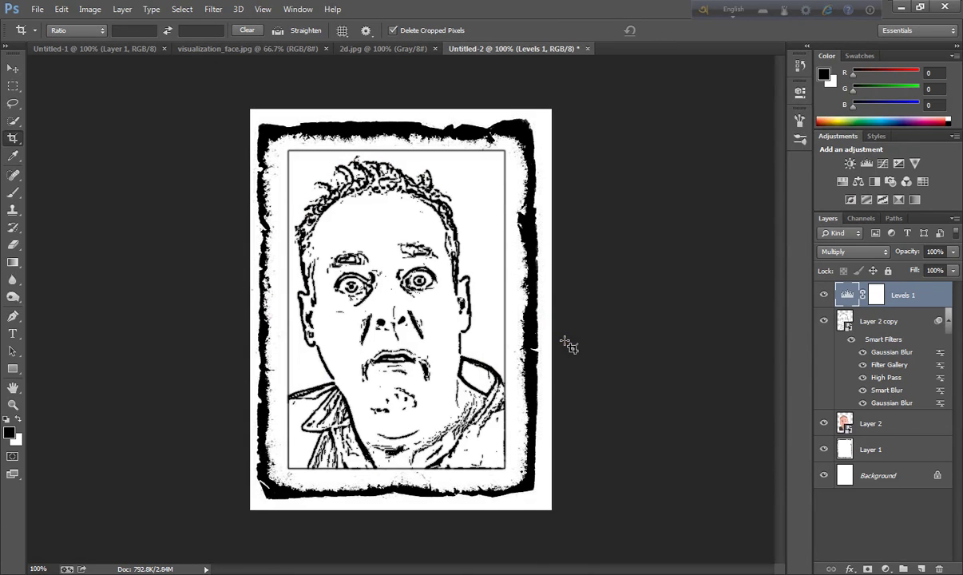